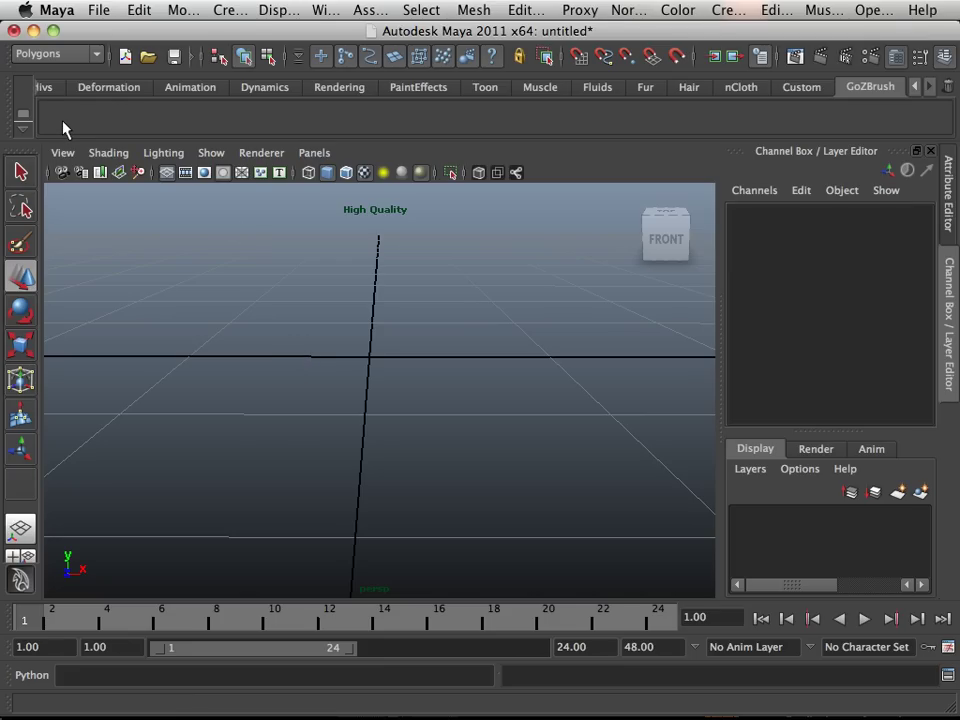
Step: Start loading a script in the Script Editor and check the folder path of shelf_GoZBrush.mel in Finder
click(951, 679)
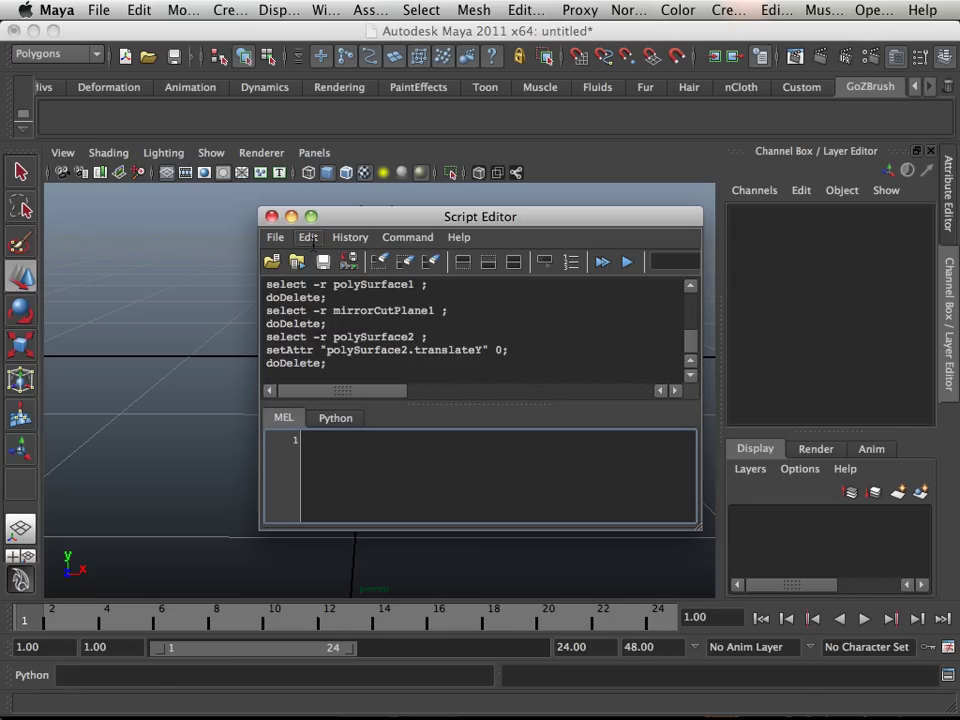
click(274, 237)
click(301, 268)
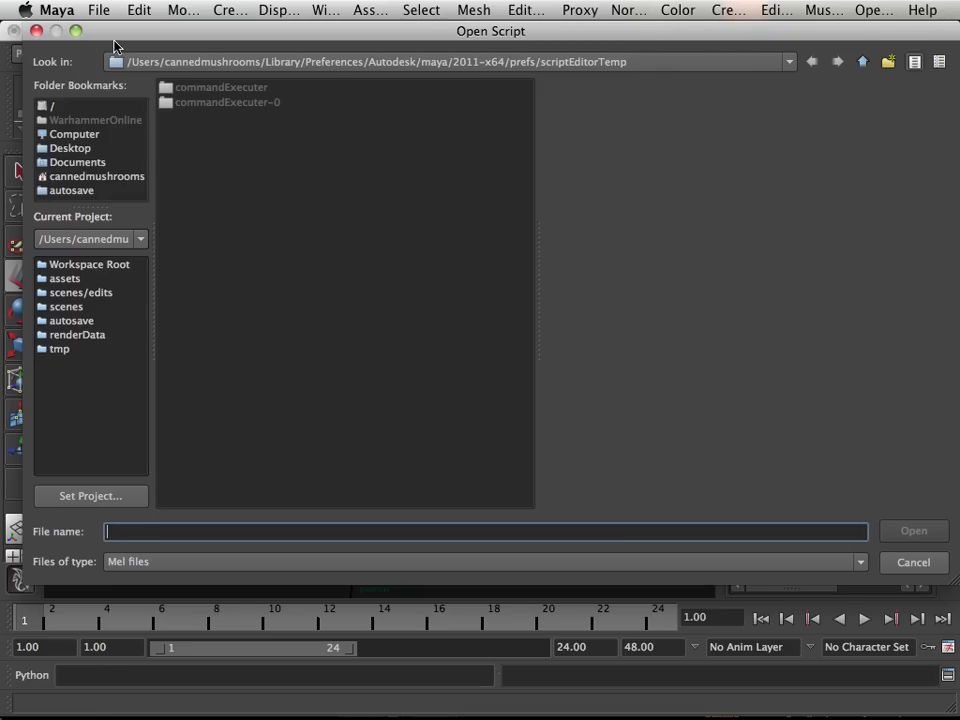
key(super+Tab)
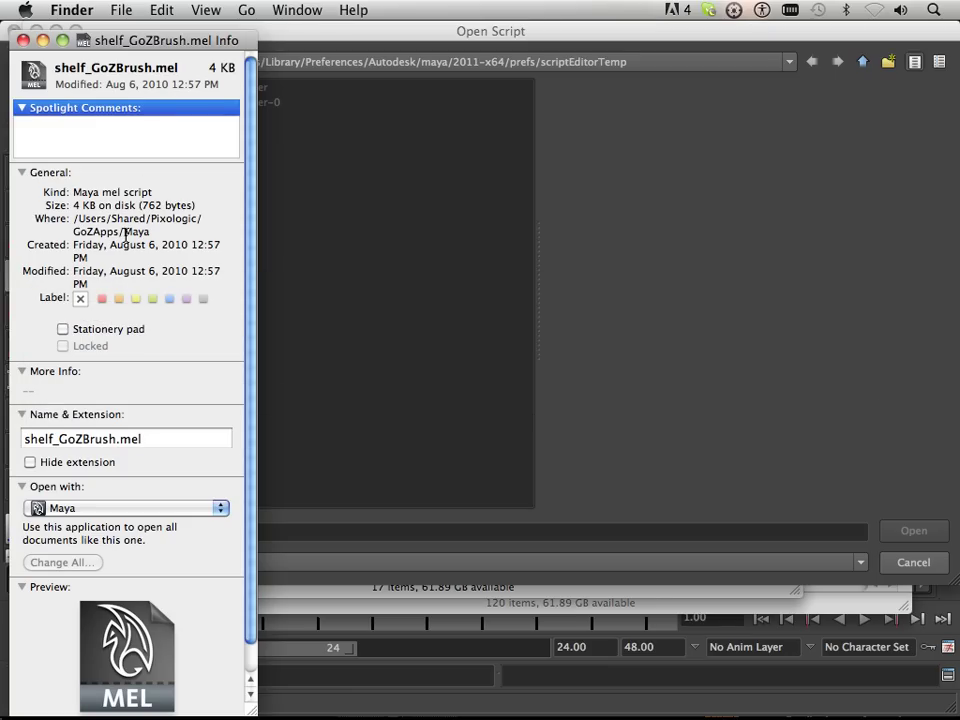
click(321, 242)
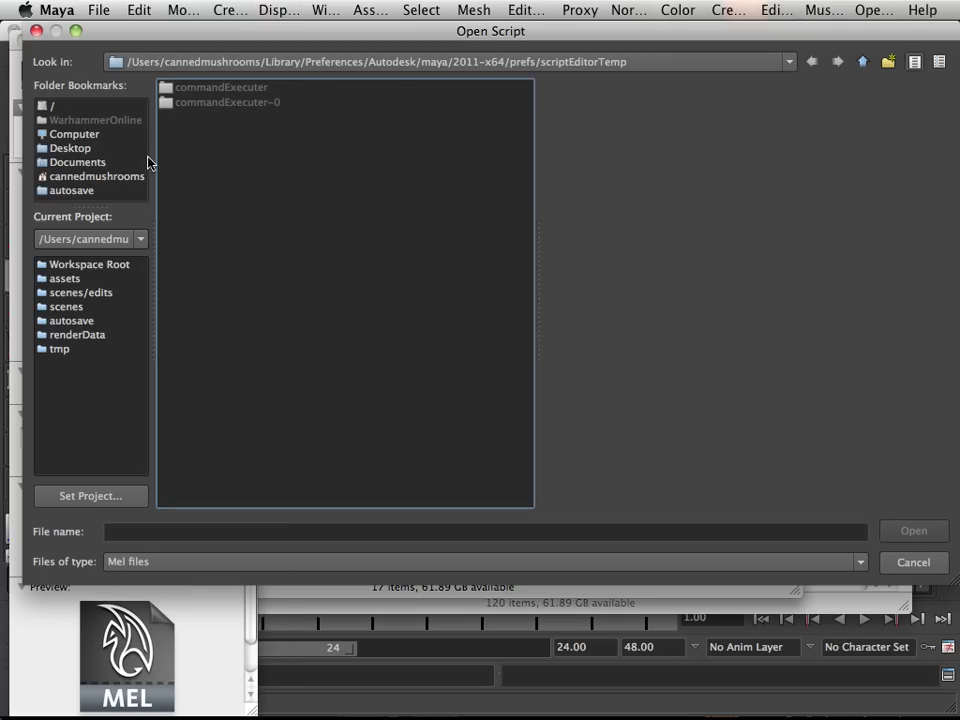
Step: Browse the Open Script dialog to /Users/Shared, rechecking the script's folder path in Finder
click(74, 133)
click(60, 106)
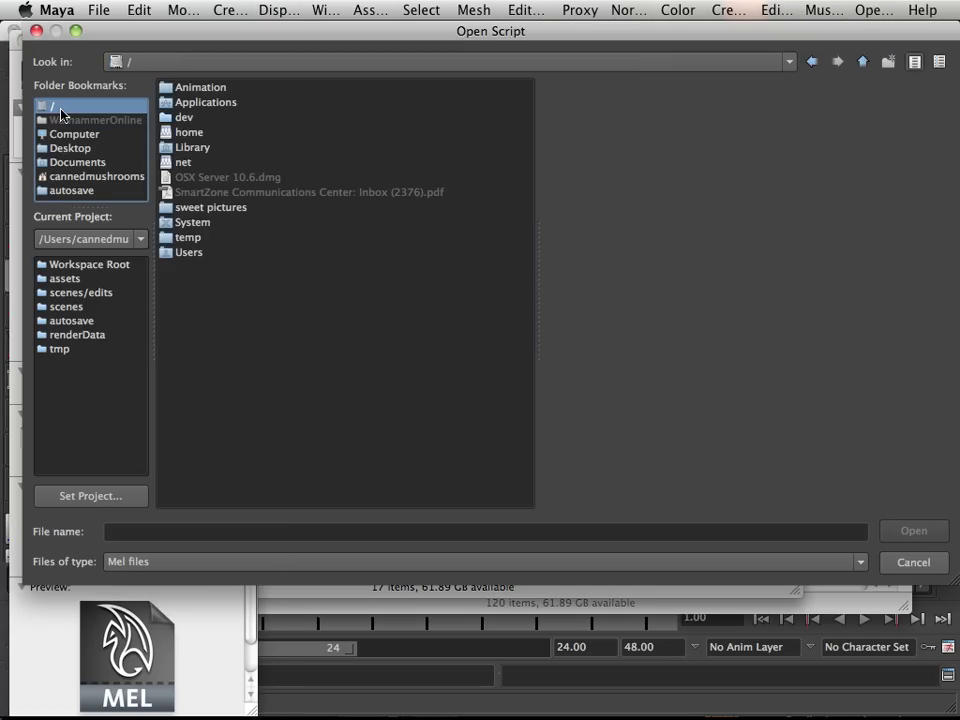
double_click(178, 262)
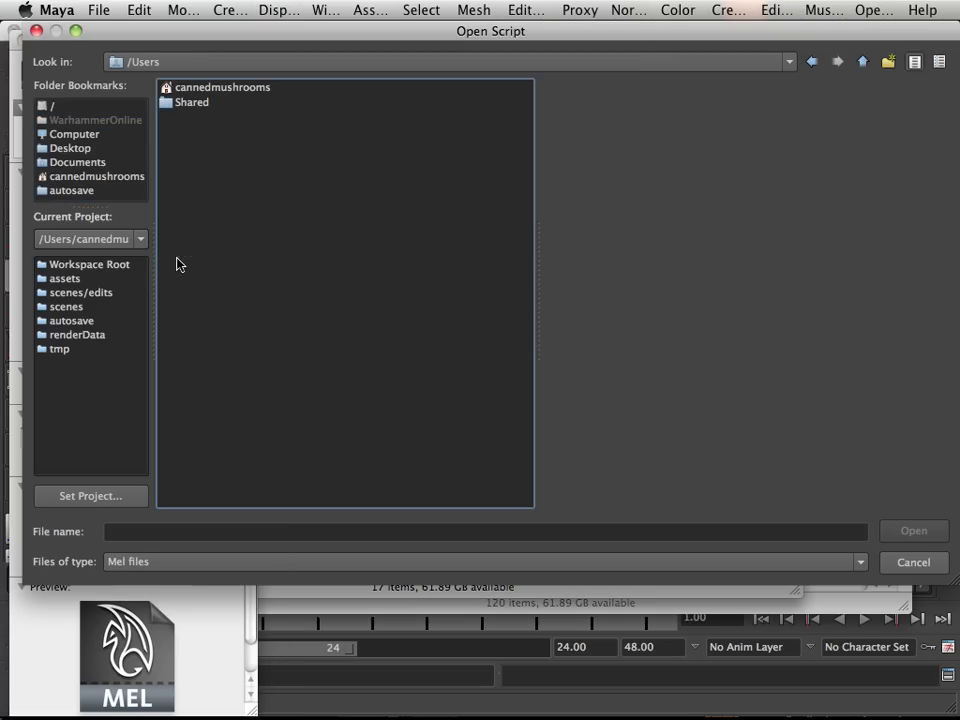
double_click(193, 105)
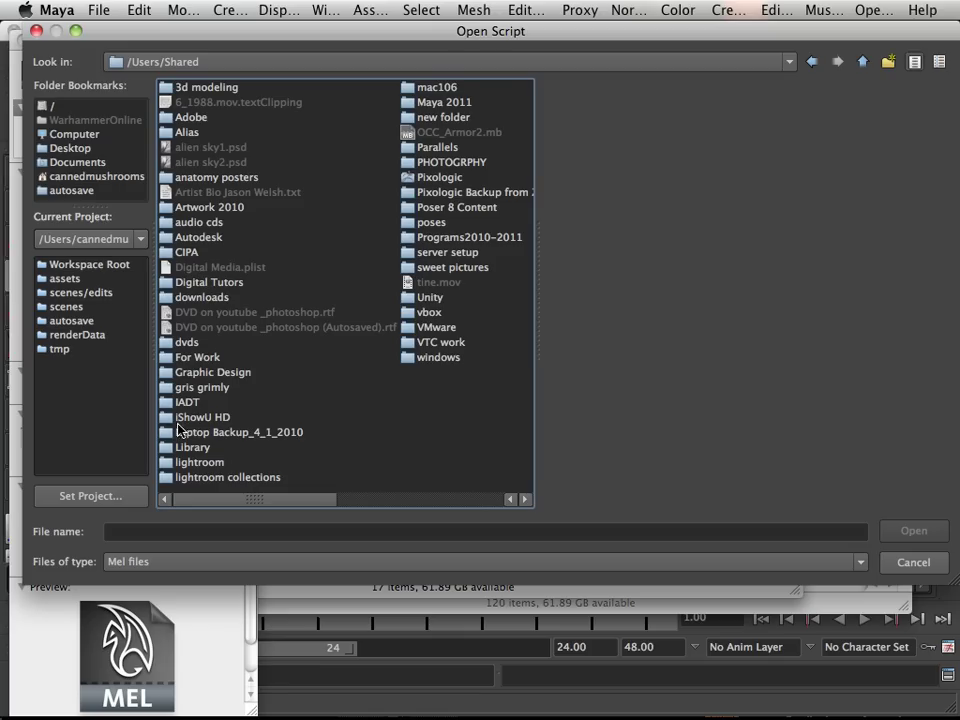
click(208, 658)
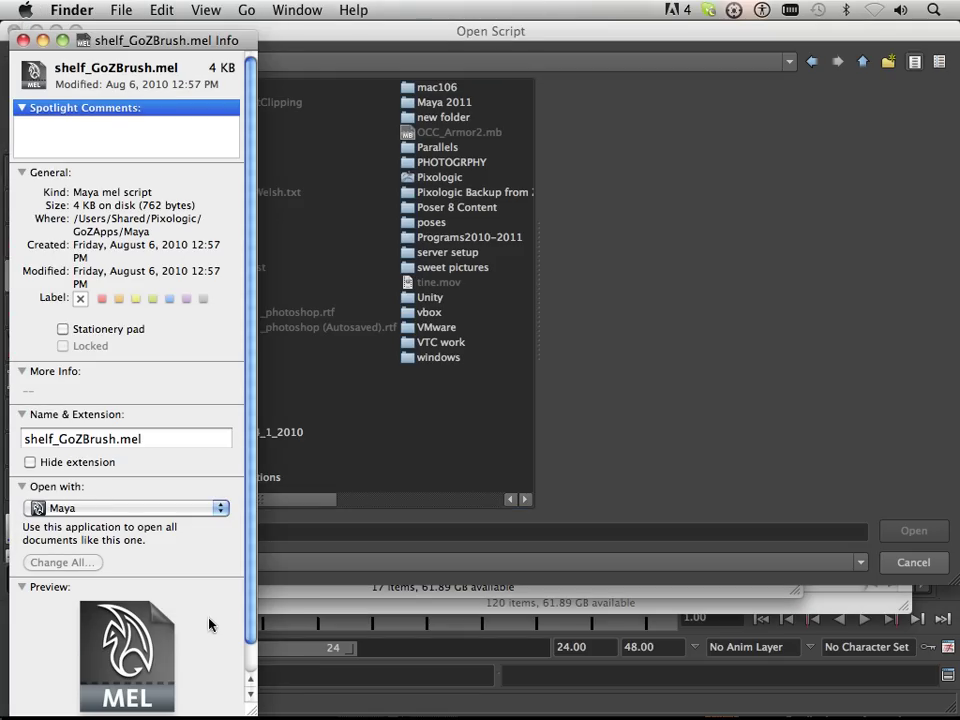
click(394, 432)
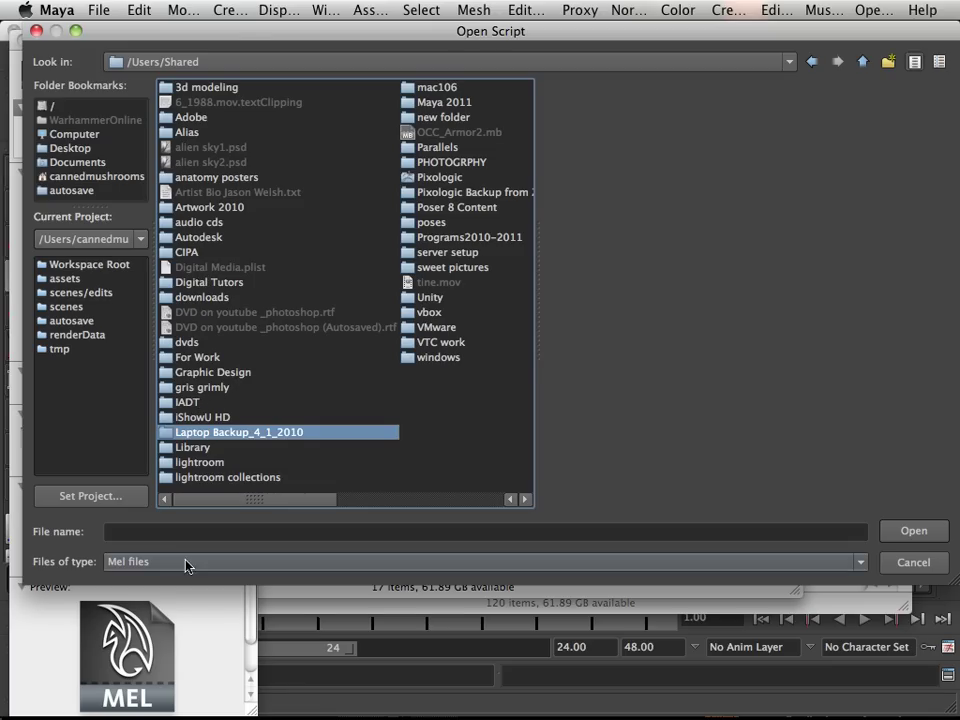
click(184, 622)
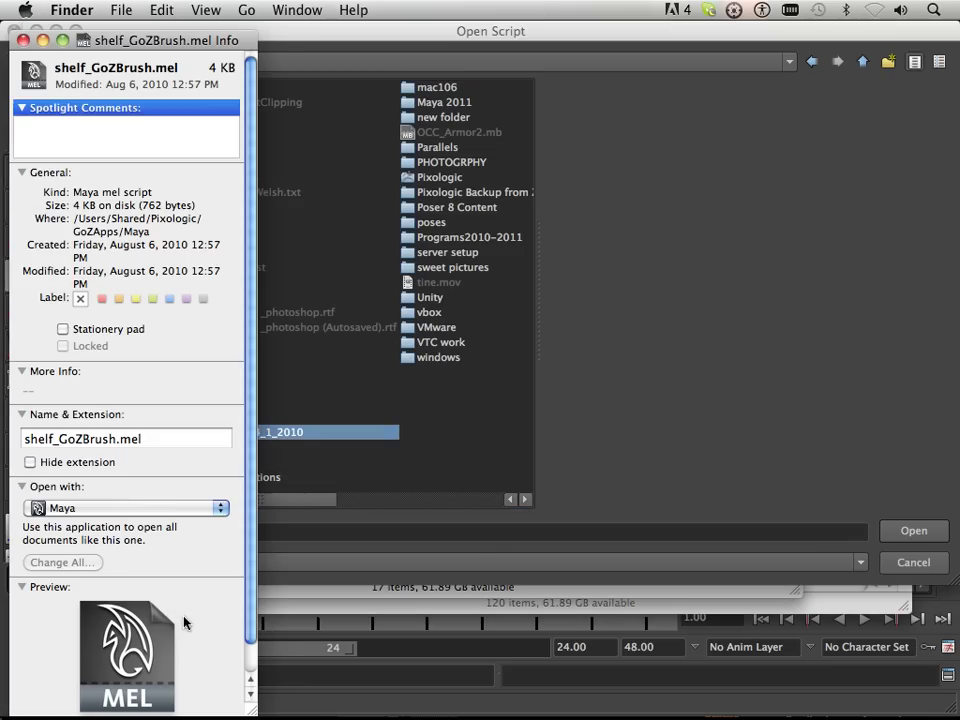
click(310, 358)
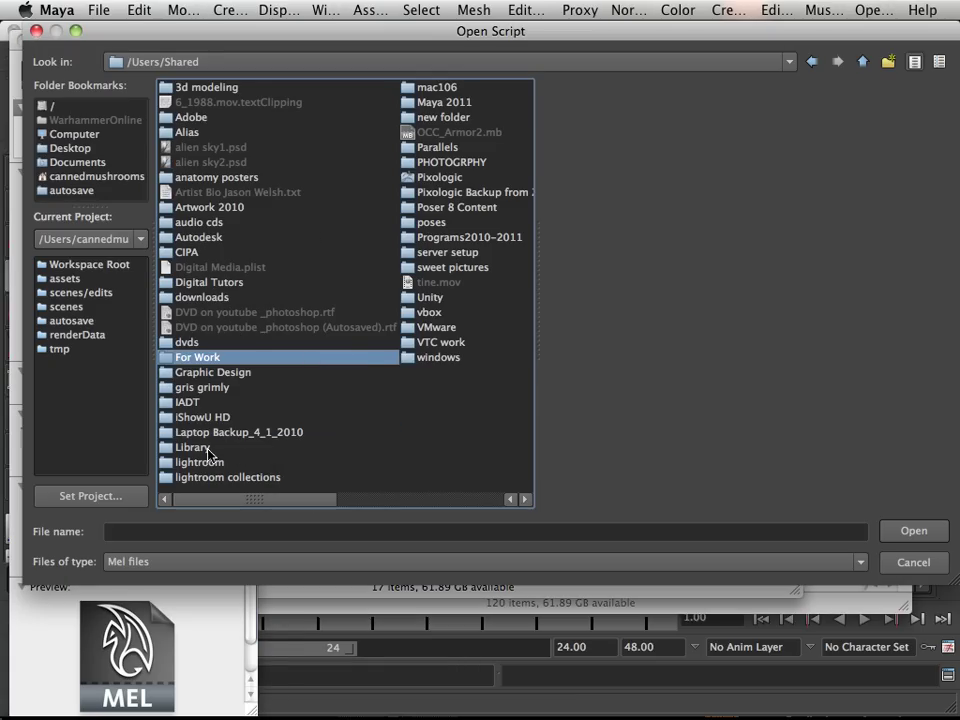
Step: Load shelf_GoZBrush.mel from the Pixologic/GoZApps/Maya folder into the Script Editor
double_click(438, 178)
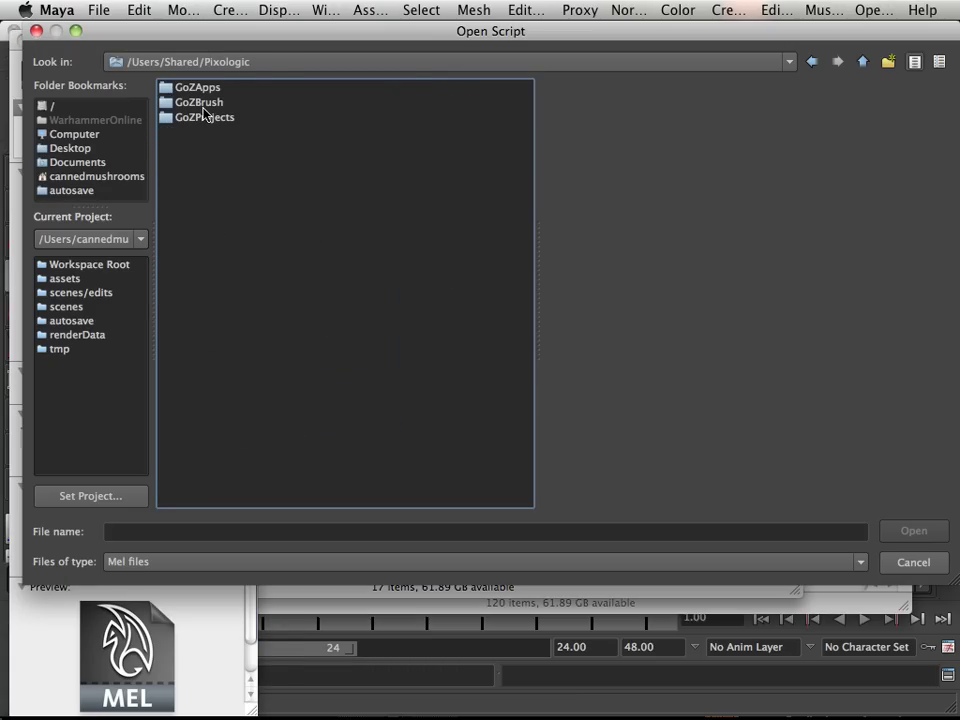
double_click(199, 90)
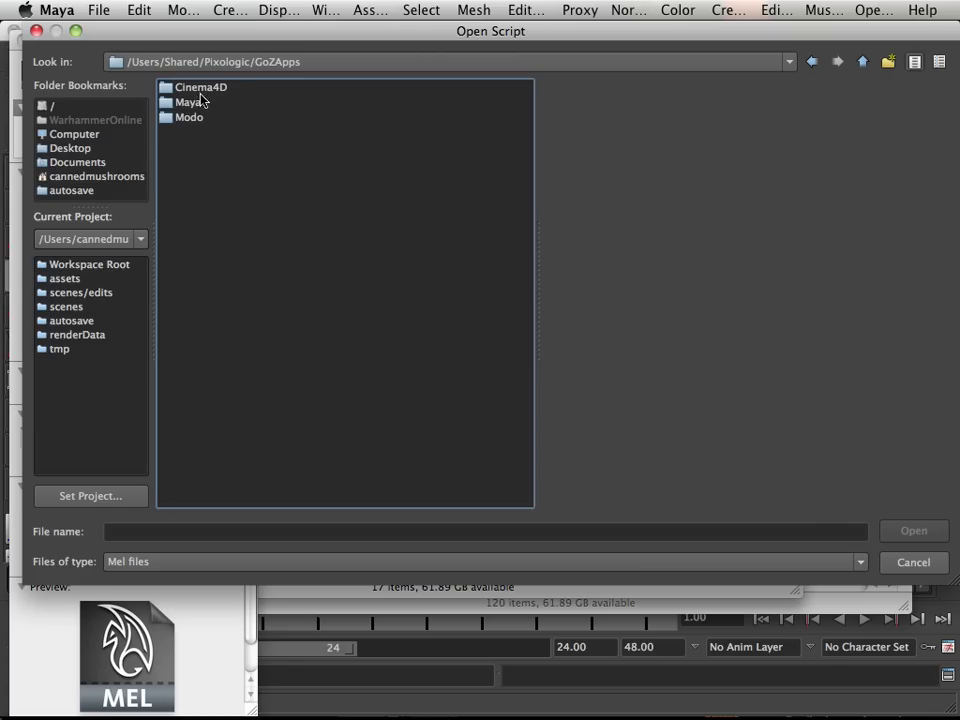
double_click(190, 102)
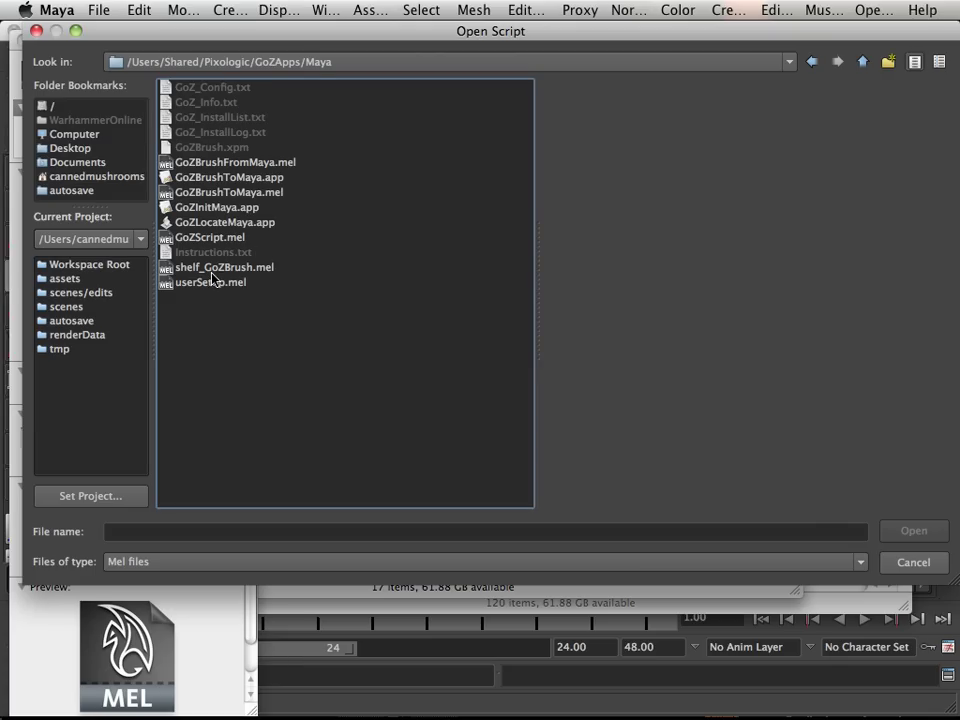
double_click(212, 268)
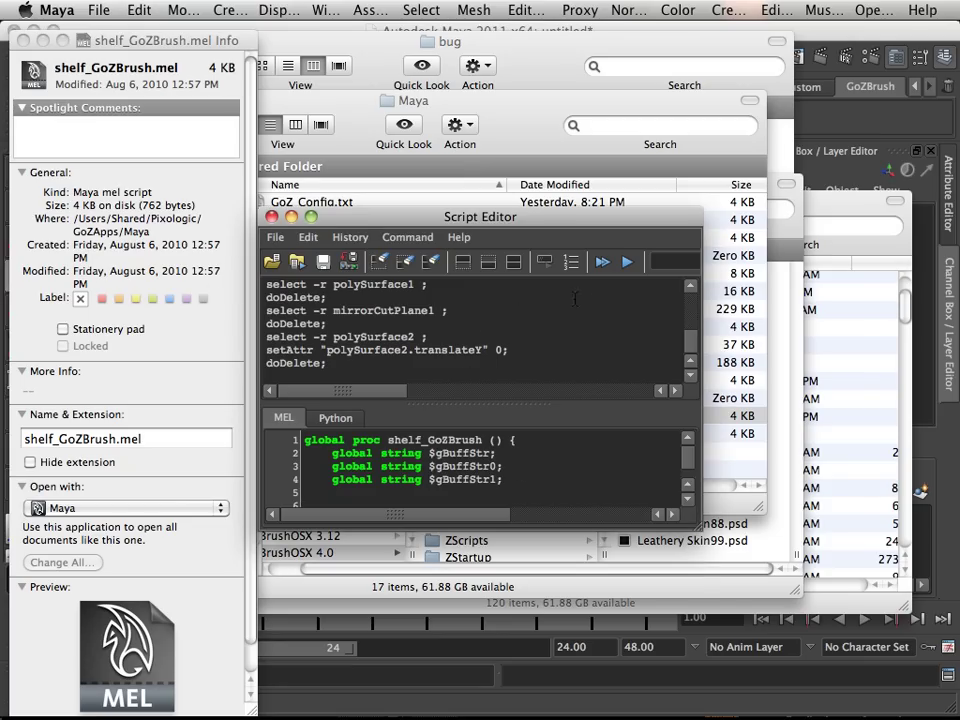
Step: Execute the loaded shelf script and bring Maya's main window in front of the Finder windows
click(627, 262)
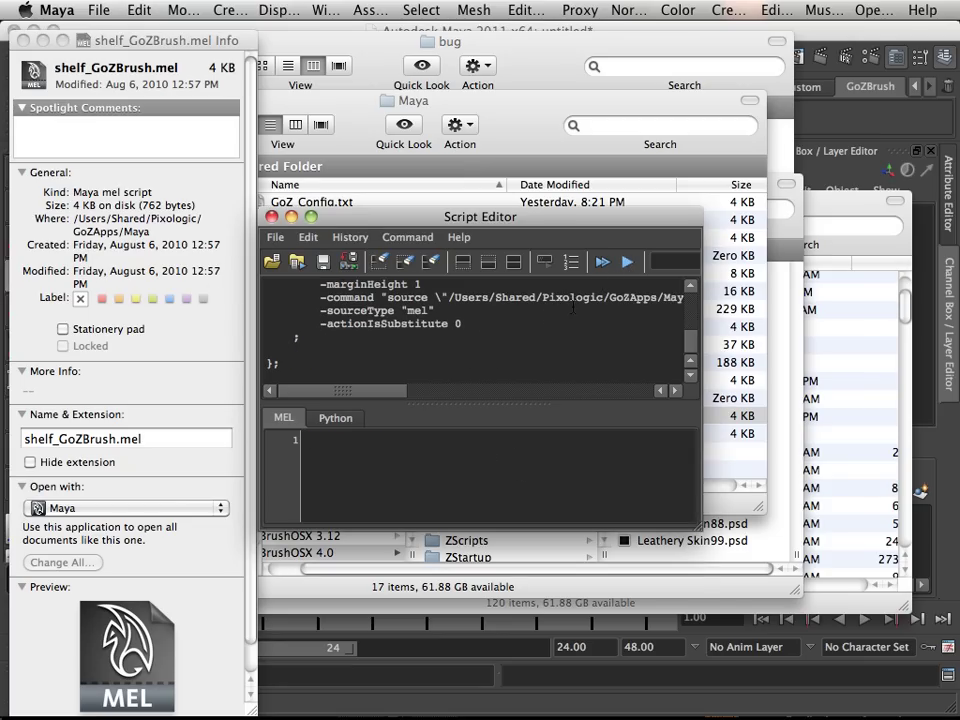
click(834, 132)
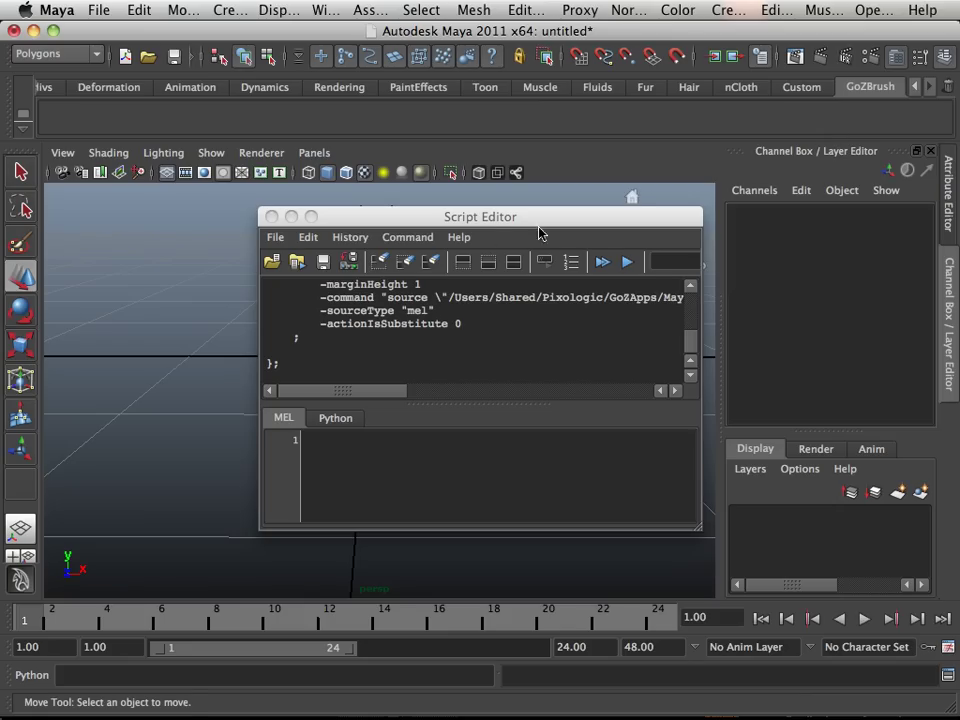
drag(469, 228, 403, 200)
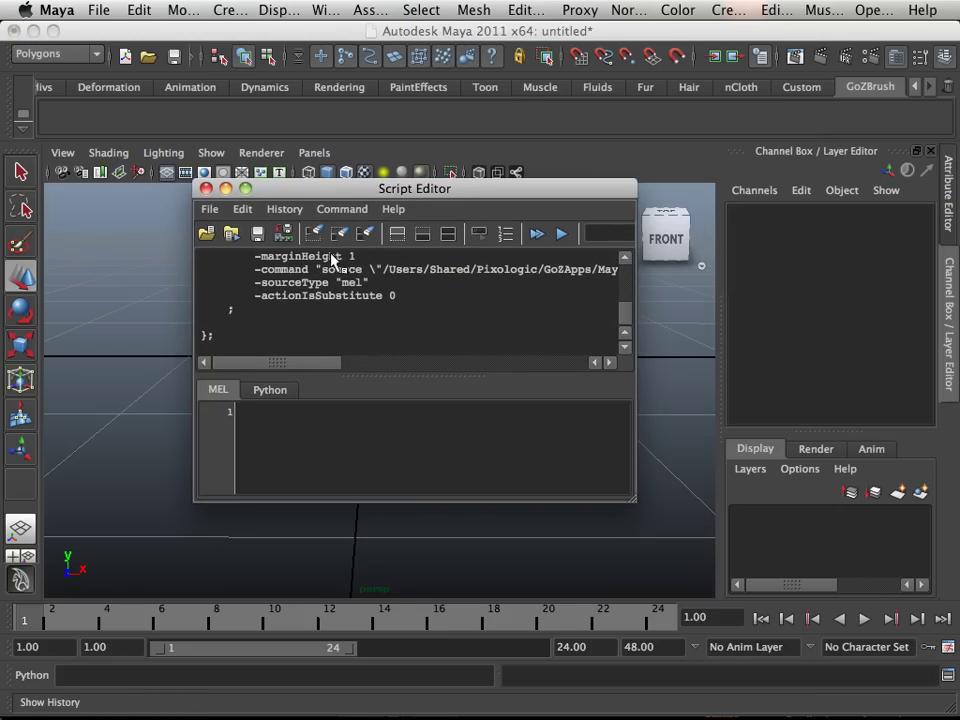
Step: Load GoZBrushFromMaya.mel and try executing it with no mesh selected, dismissing the resulting note
click(208, 210)
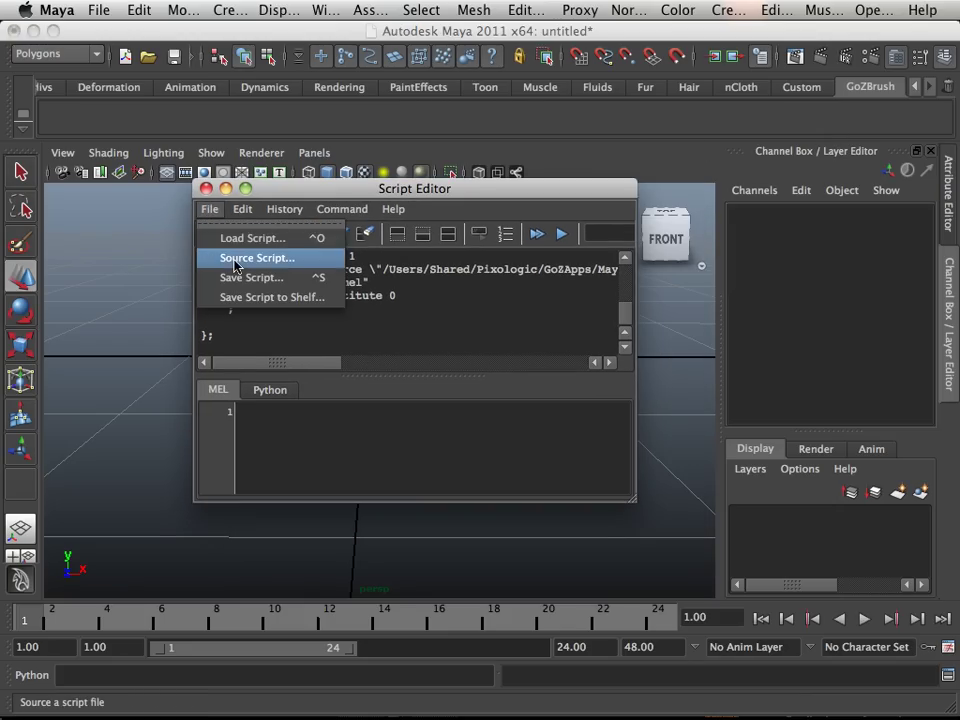
click(241, 239)
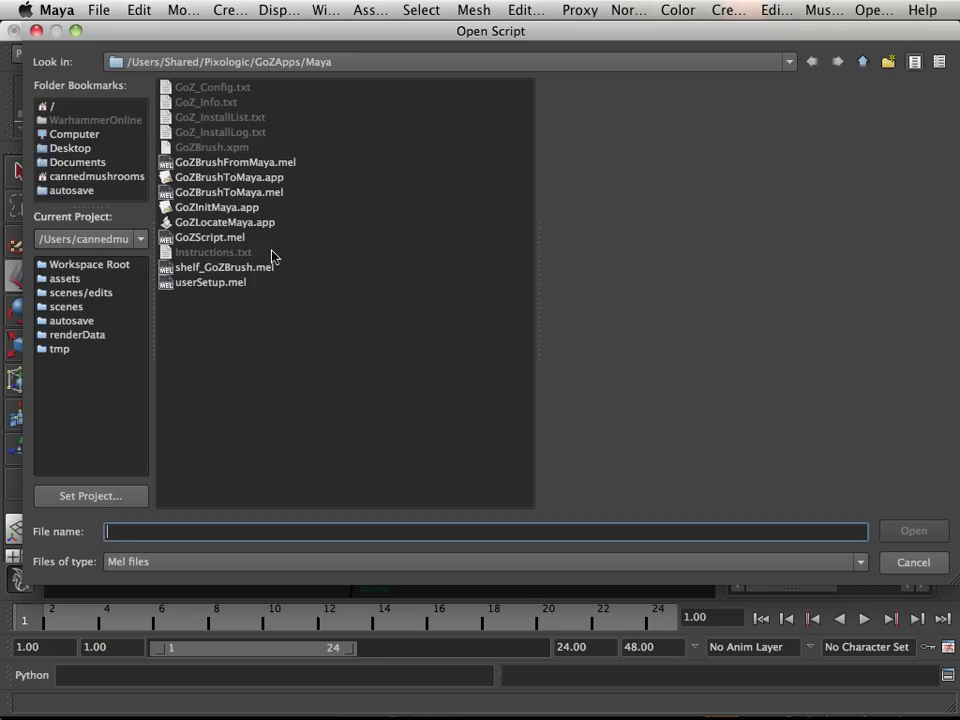
double_click(222, 163)
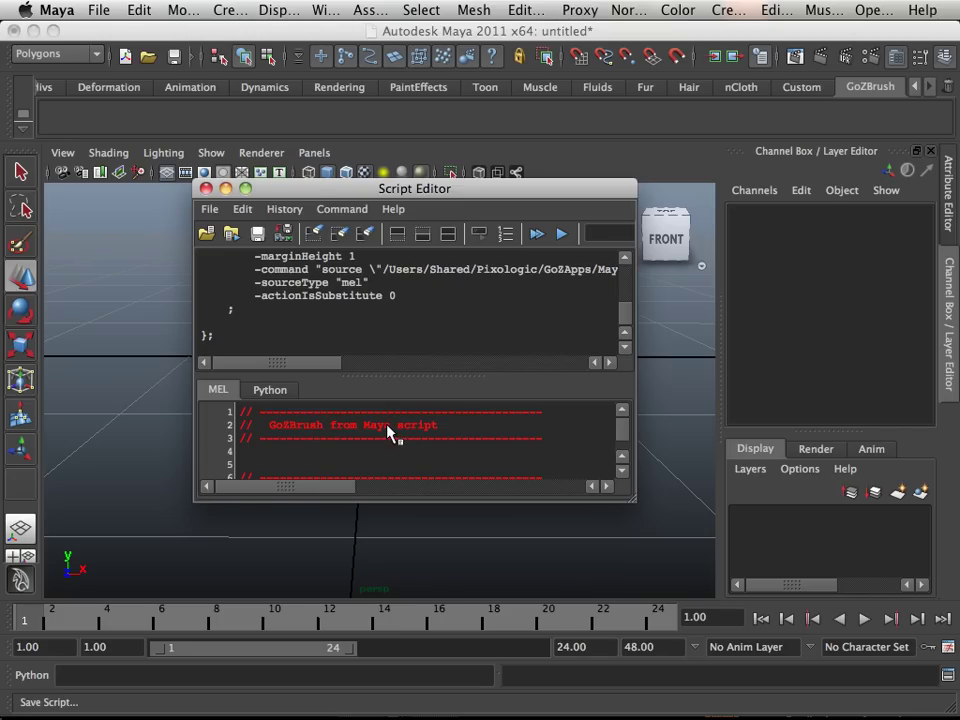
click(562, 234)
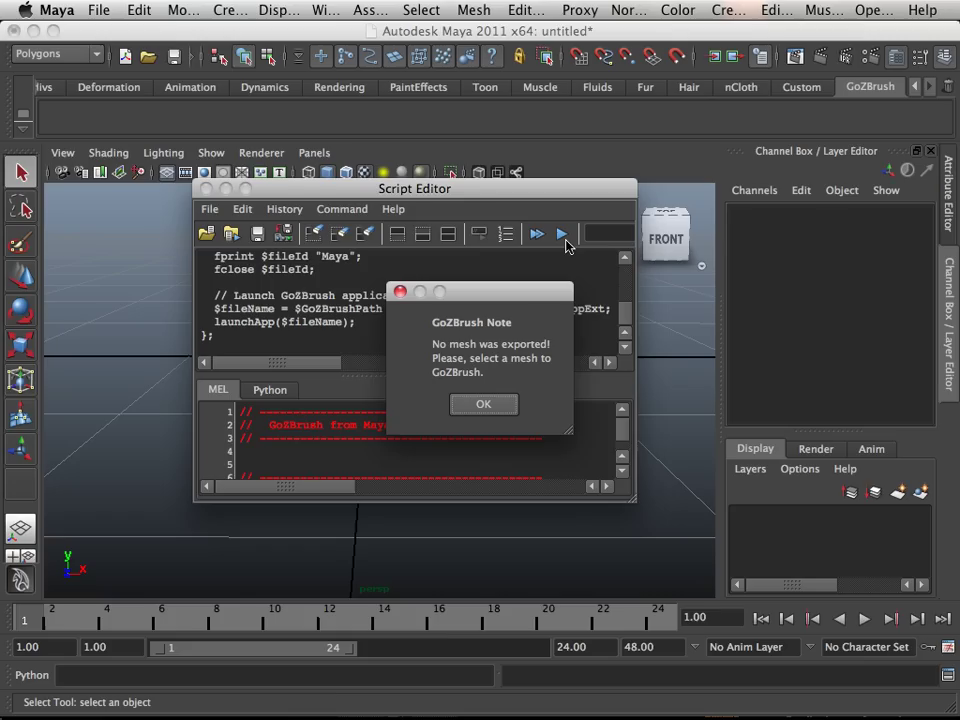
click(497, 404)
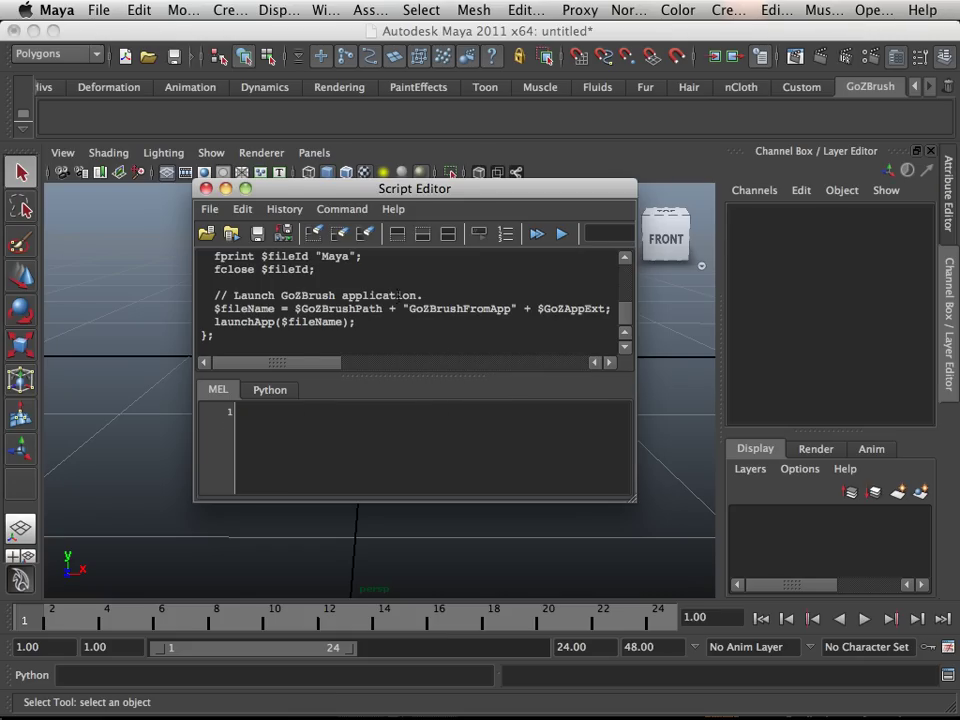
Step: Load GoZBrushFromMaya.mel into the Script Editor's MEL input from the GoZApps/Maya folder
click(211, 209)
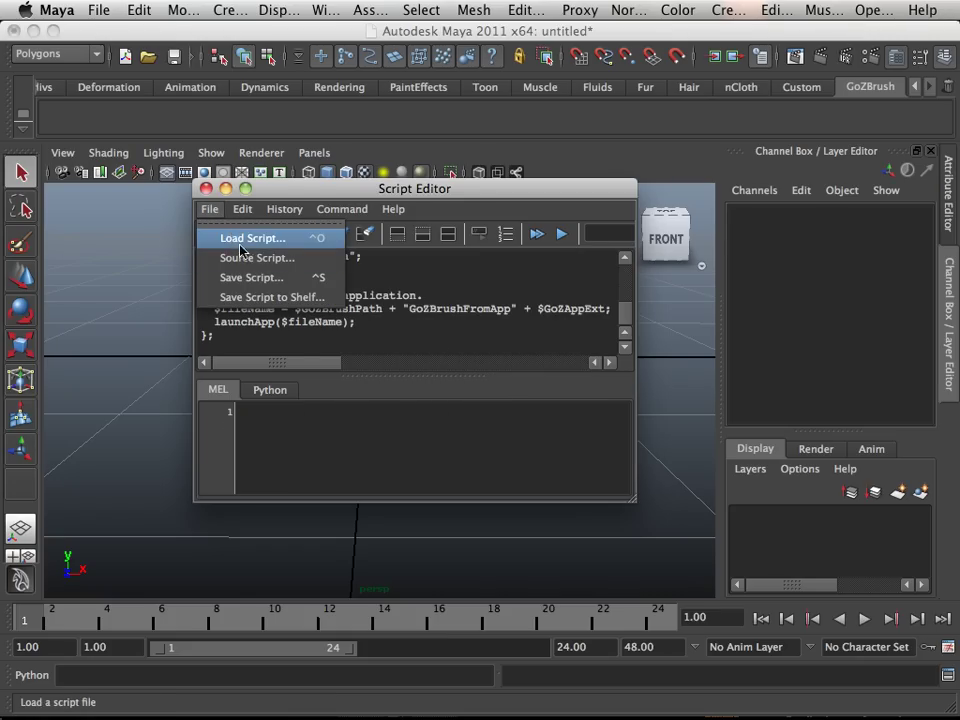
click(238, 240)
double_click(232, 162)
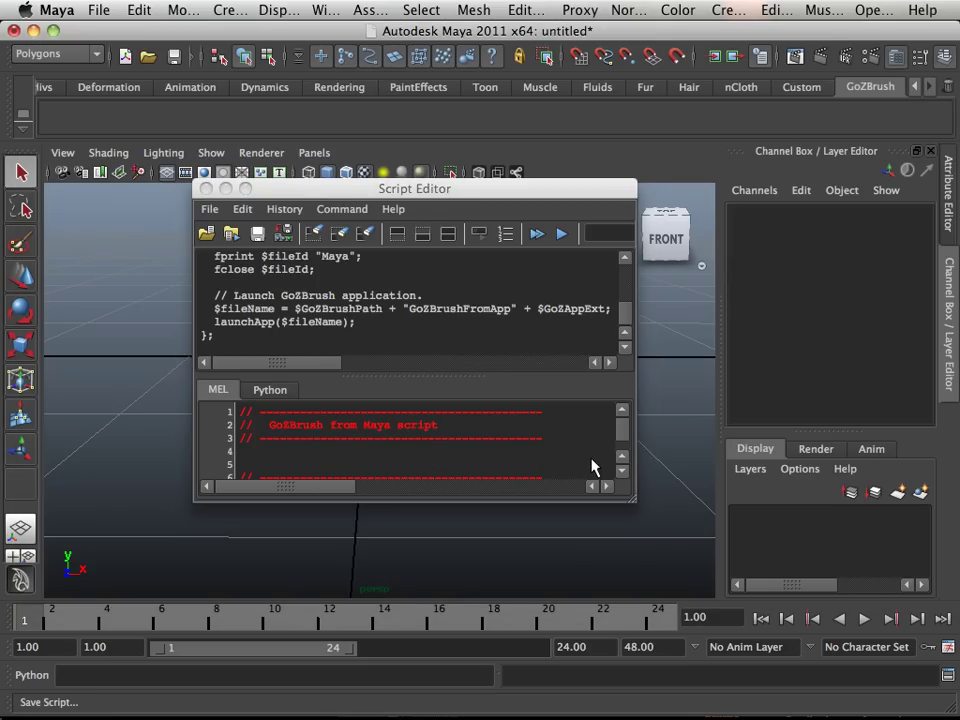
Step: Select the entire GoZBrushFromMaya script and save it to the GoZBrush shelf as an item named GoZ
click(245, 211)
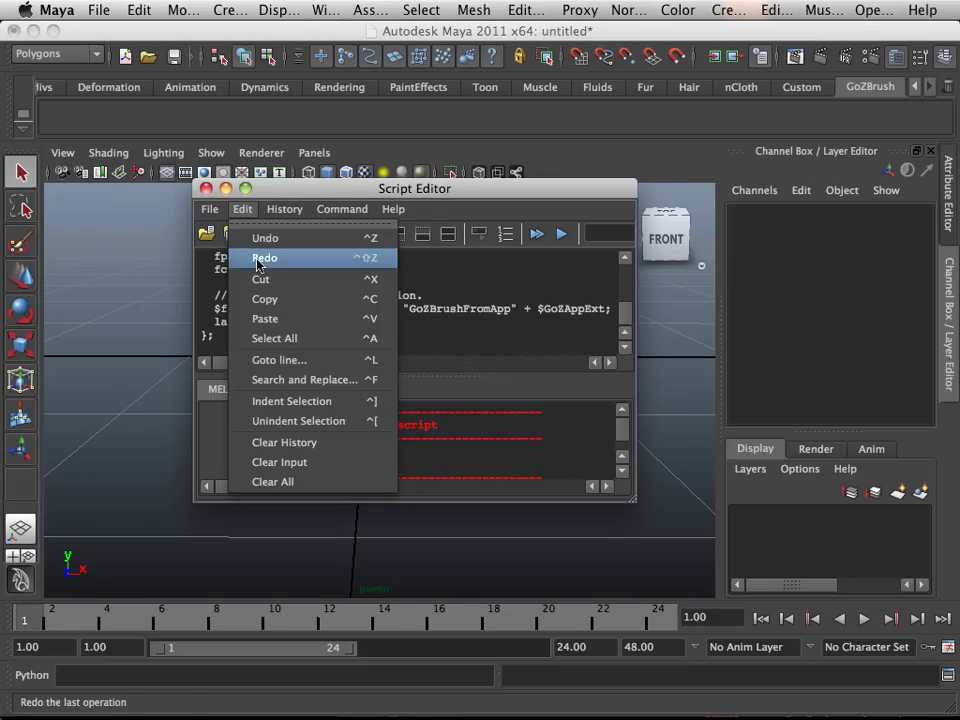
click(272, 338)
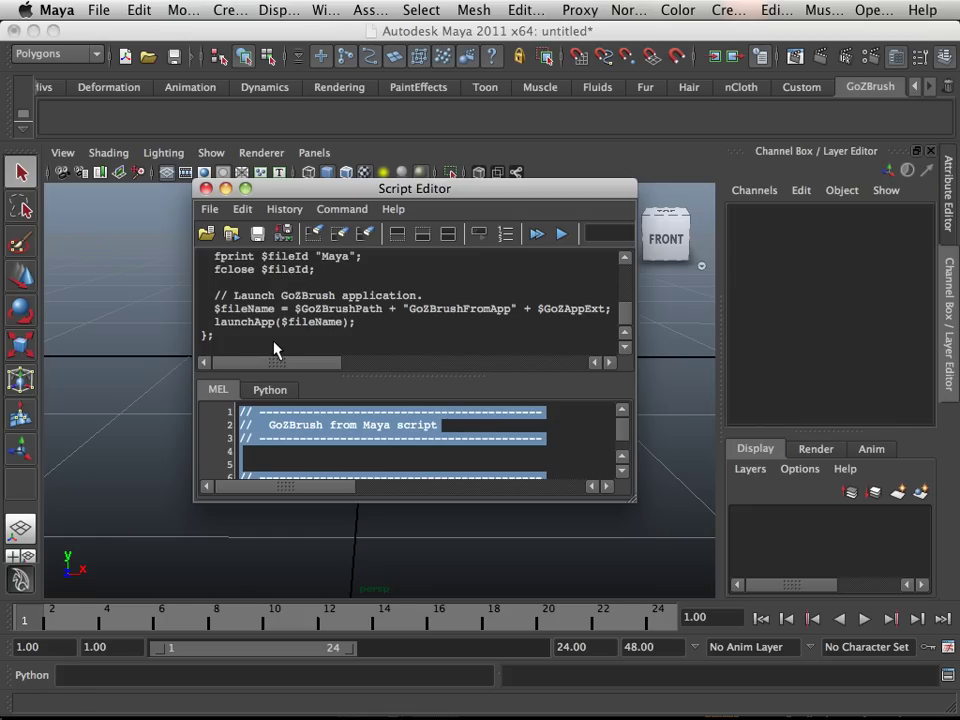
click(211, 210)
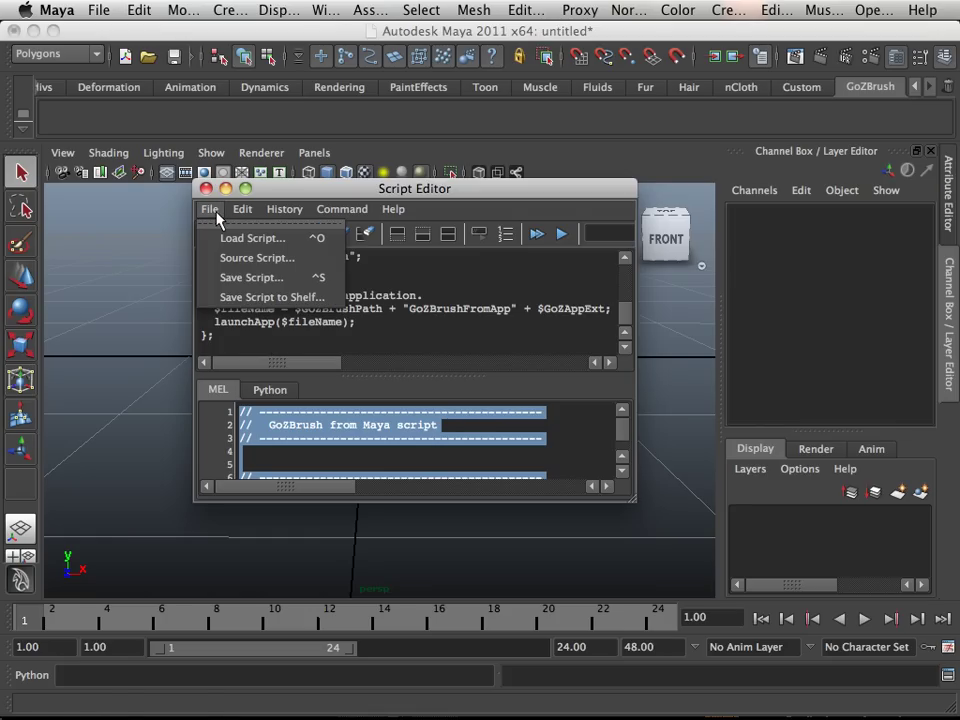
click(255, 298)
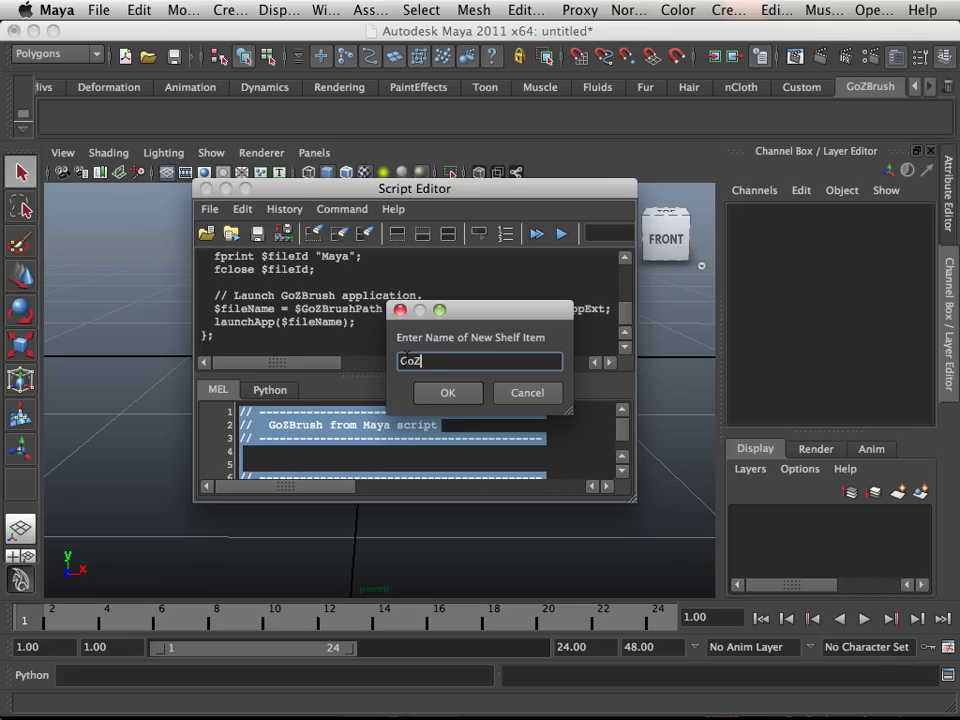
click(440, 392)
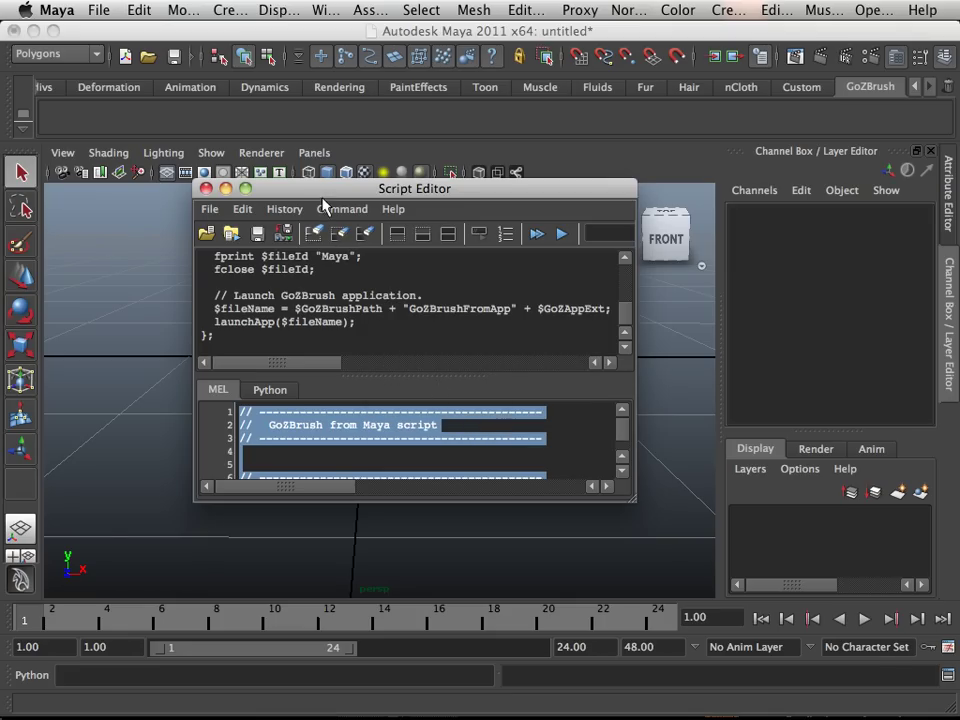
Step: Uncover the new GoZ shelf item, try it, and close the Script Editor
drag(323, 198, 244, 309)
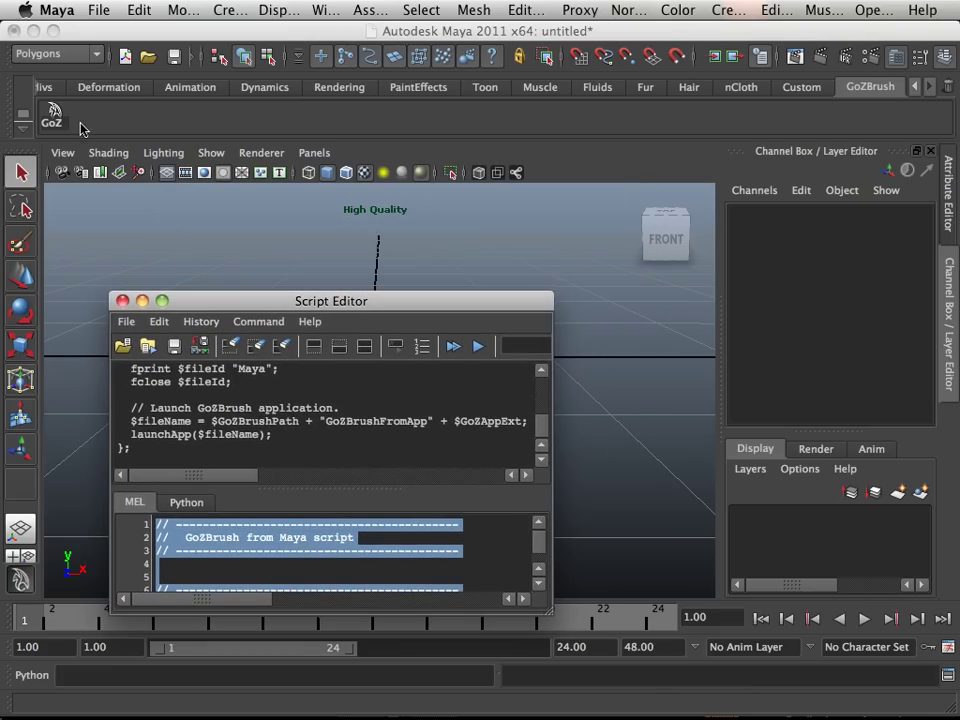
click(62, 126)
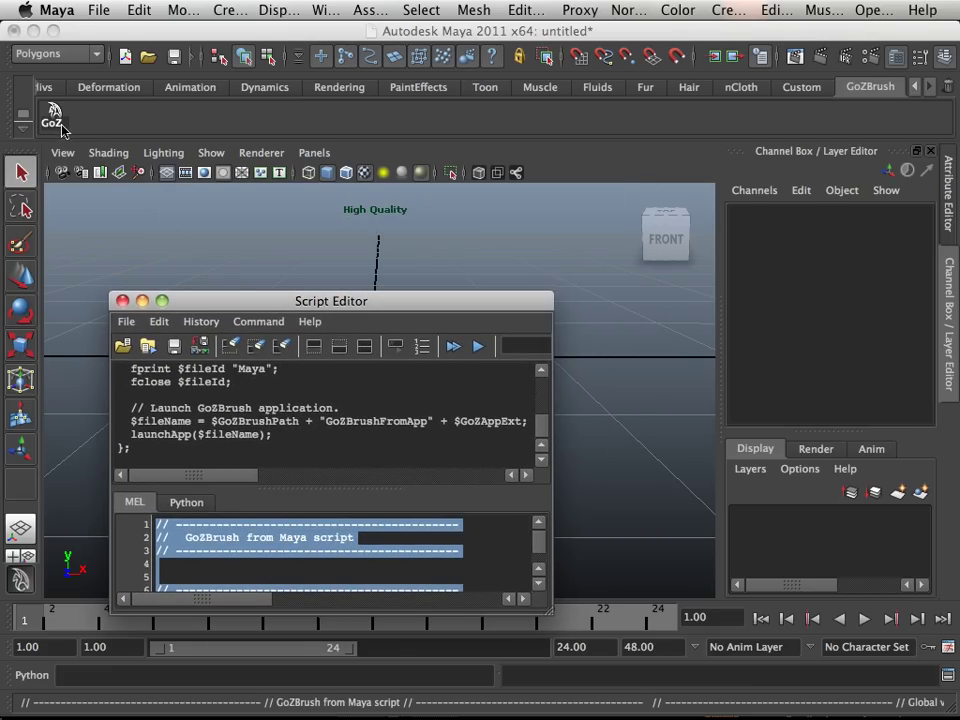
click(122, 300)
Step: Switch to ZBrush and send the current Skin_ShadowBox128 SubTool to Maya with GoZ, continuing past the information notice
mouse_move(487, 715)
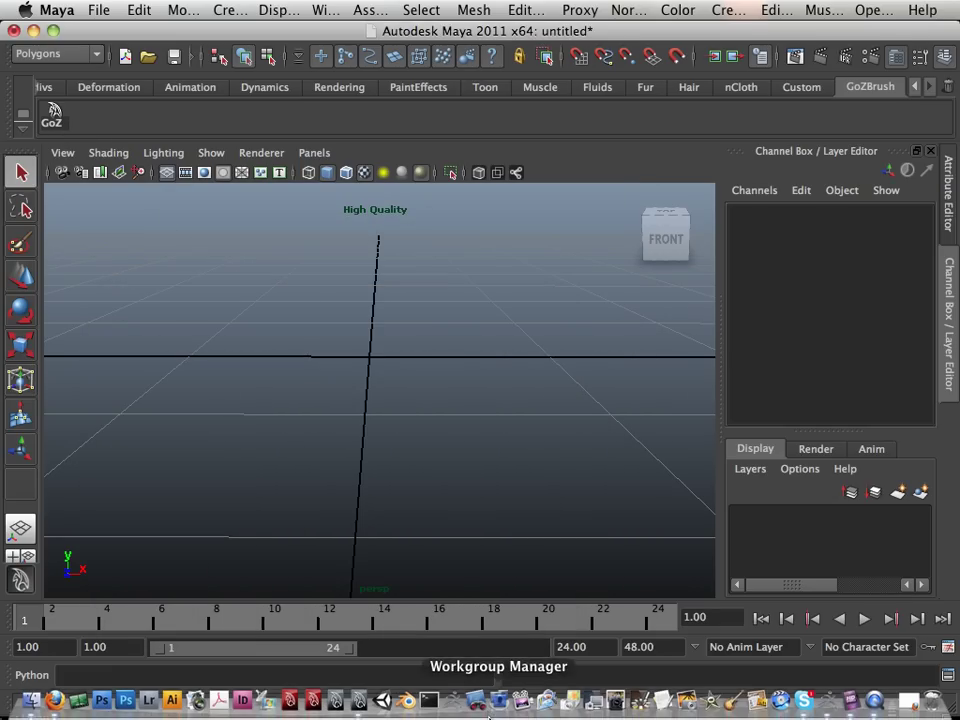
click(827, 700)
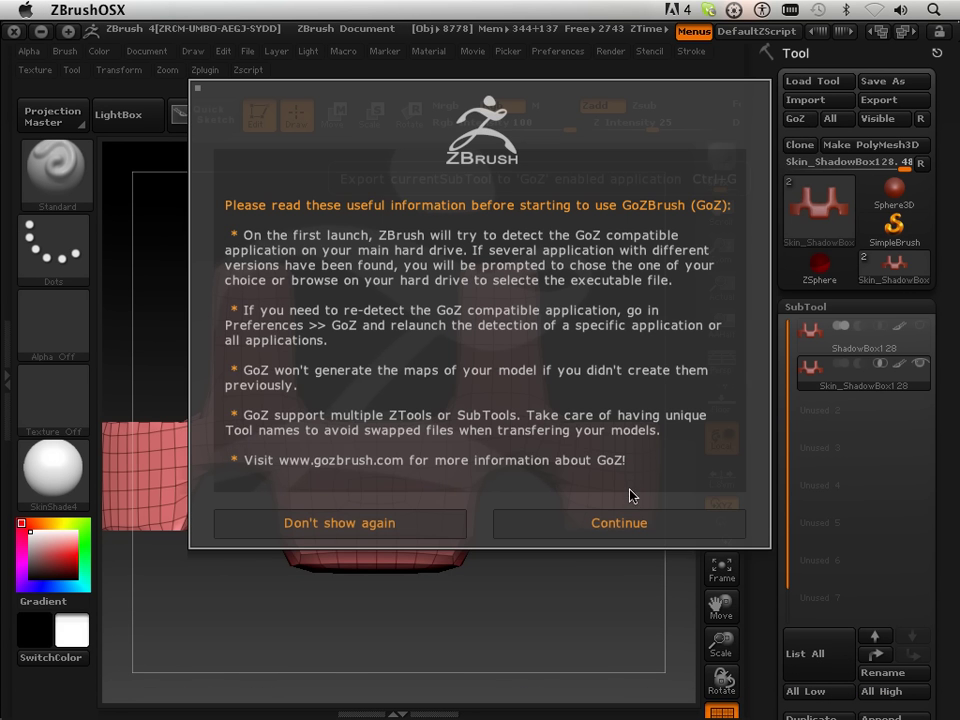
click(628, 521)
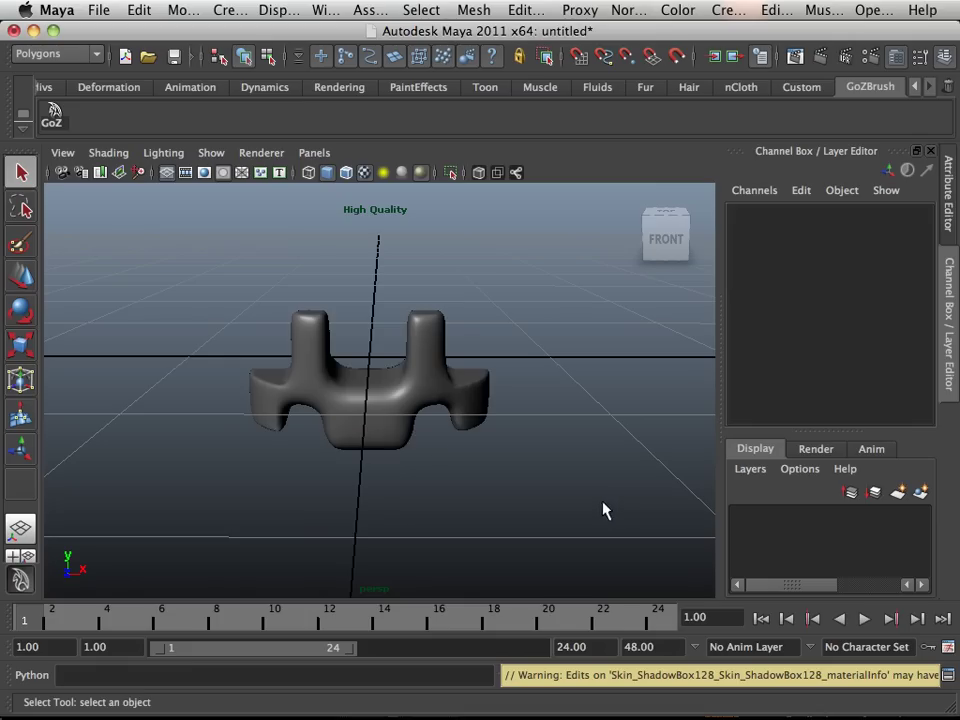
Step: Select the imported Skin_ShadowBox128 mesh and set its Scale X to -1
click(381, 418)
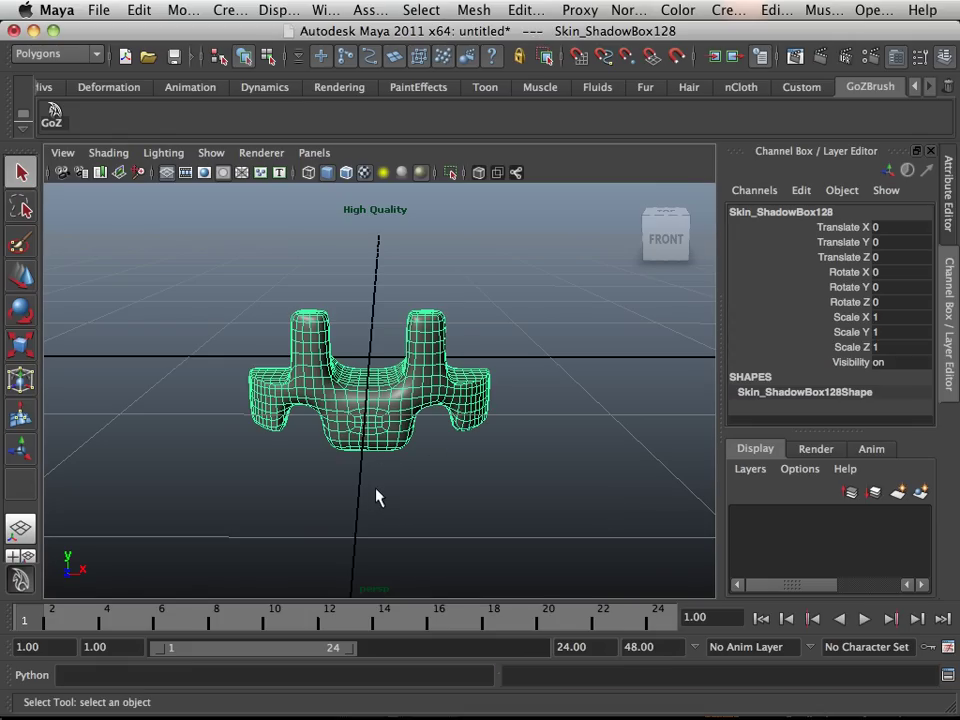
alt+drag(363, 492, 414, 431)
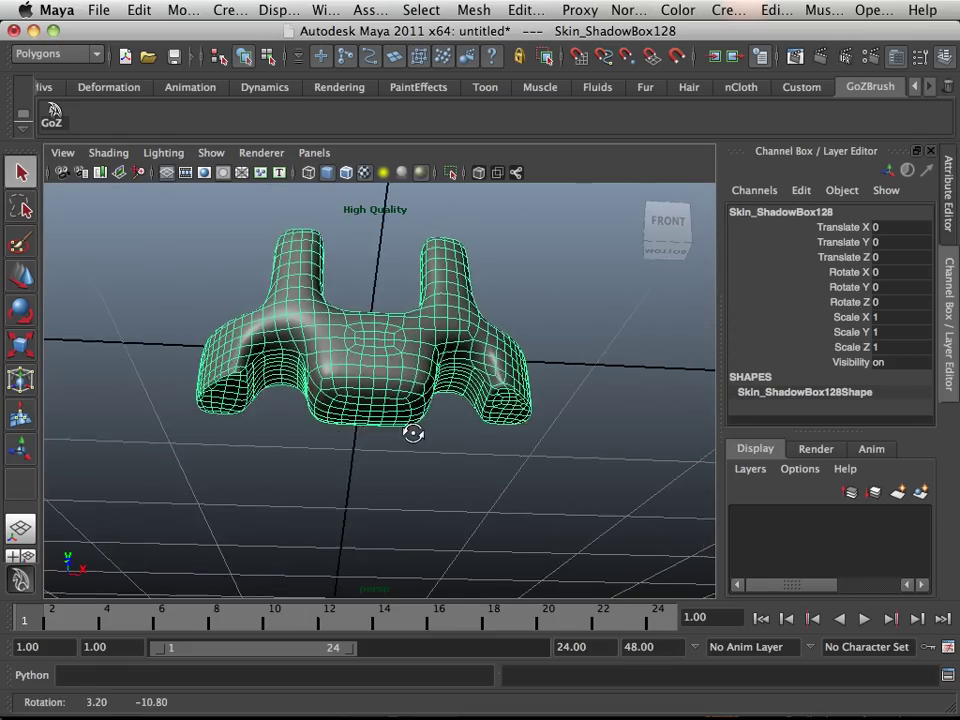
alt+right_drag(414, 431, 450, 448)
alt+drag(450, 448, 392, 407)
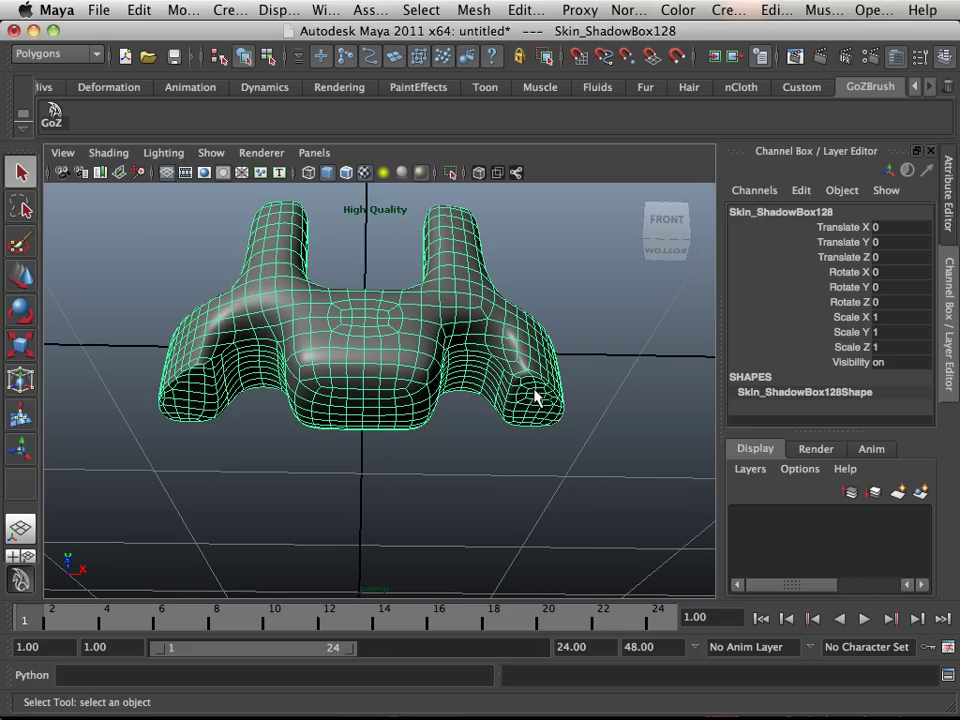
click(20, 277)
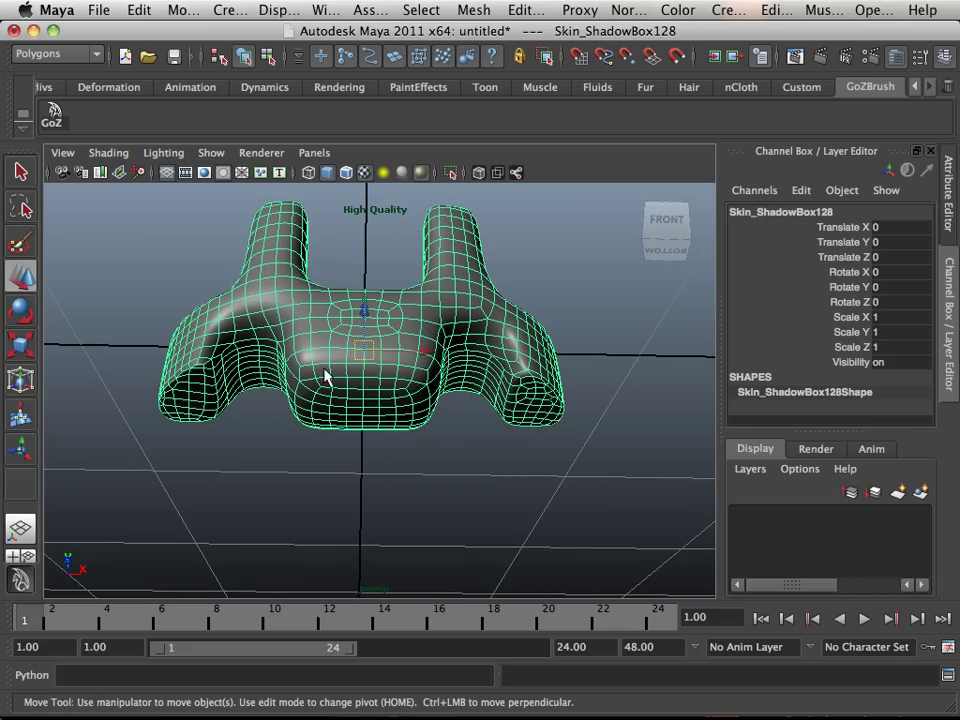
double_click(888, 319)
text(-1)
key(Return)
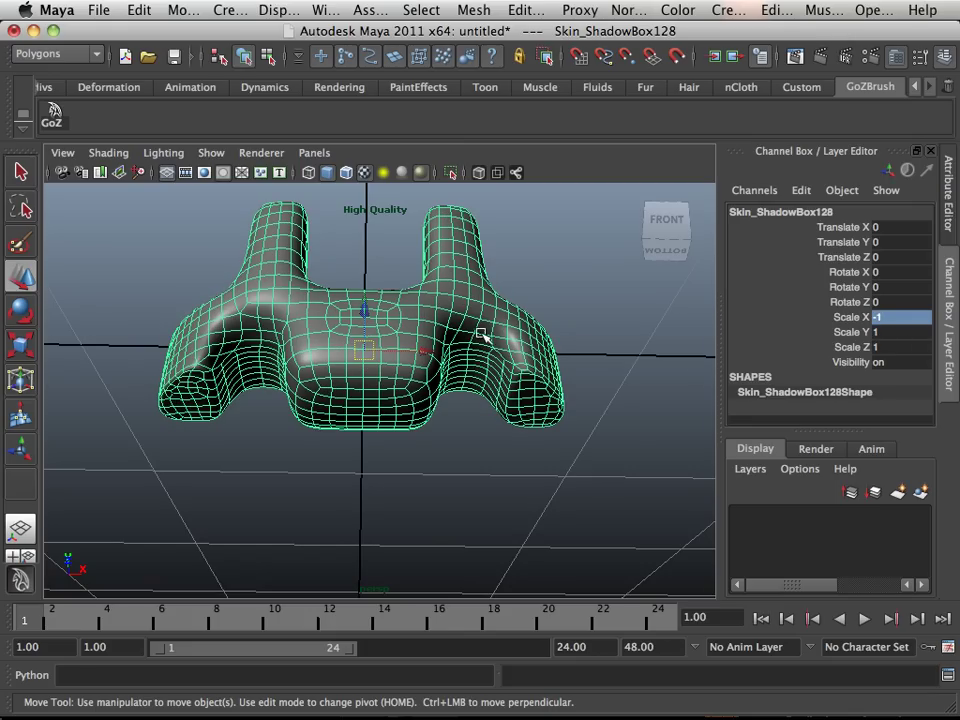
Step: Freeze the transformations of the mirrored Skin_ShadowBox128 mesh
alt+drag(484, 334, 486, 285)
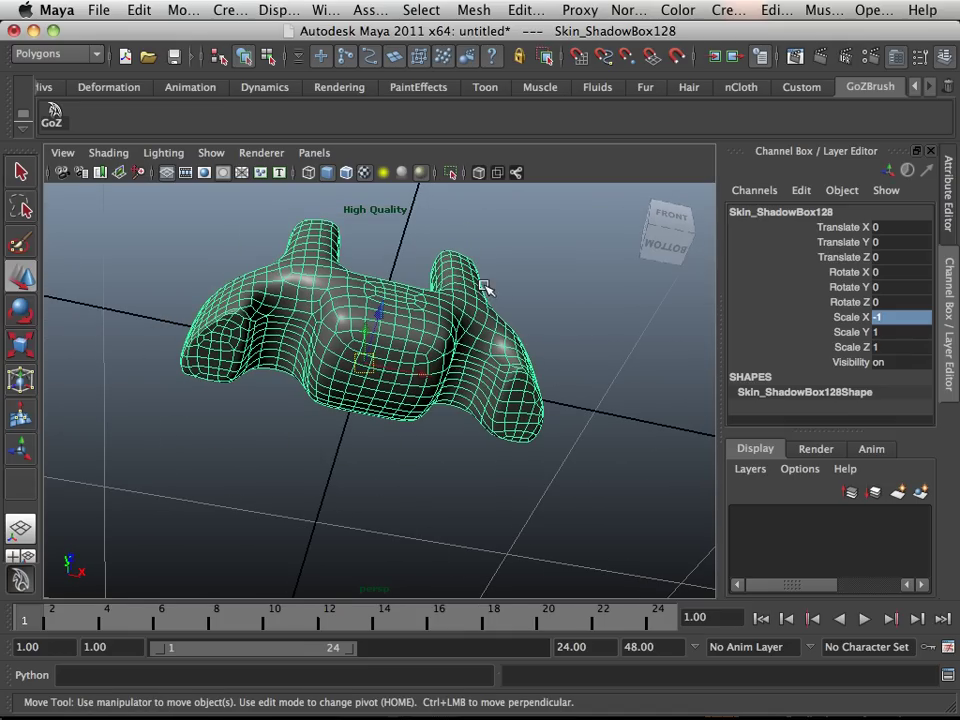
alt+drag(467, 392, 439, 399)
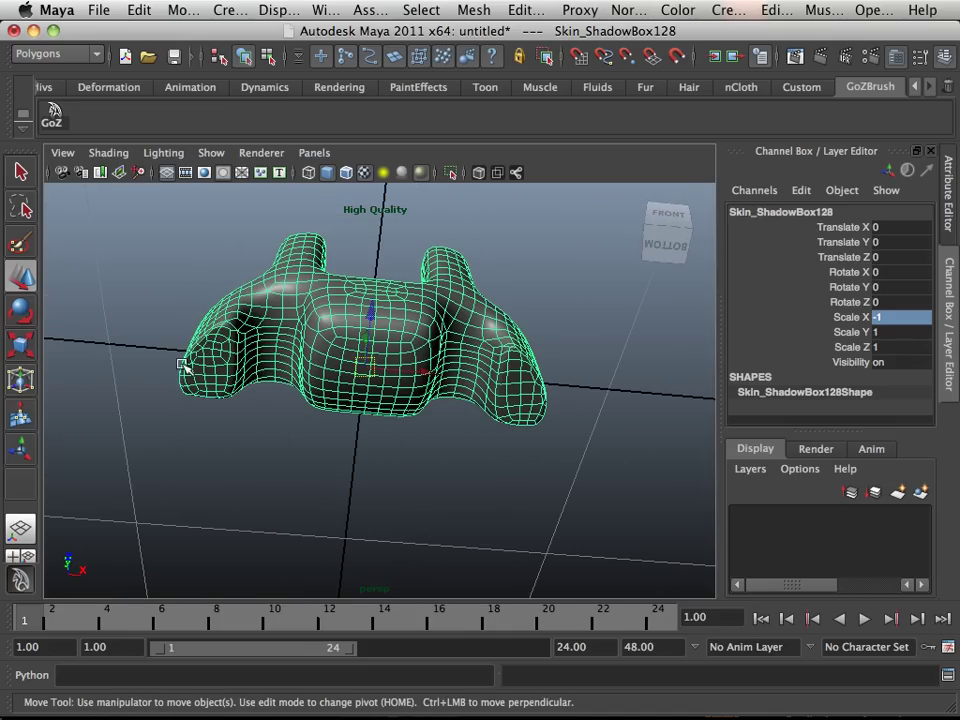
alt+drag(270, 374, 379, 349)
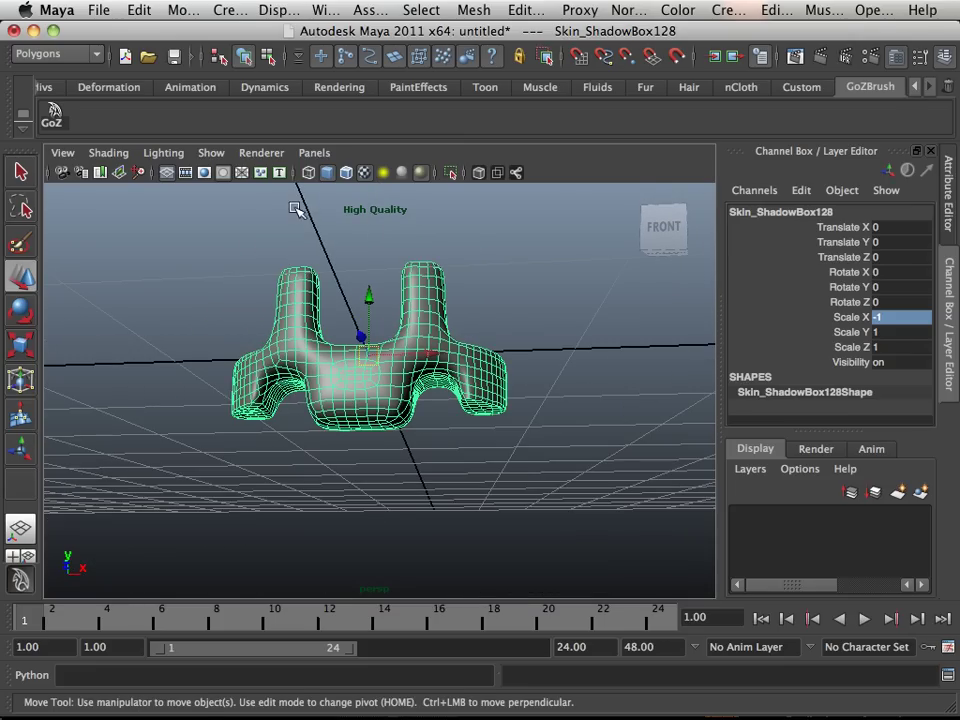
click(180, 10)
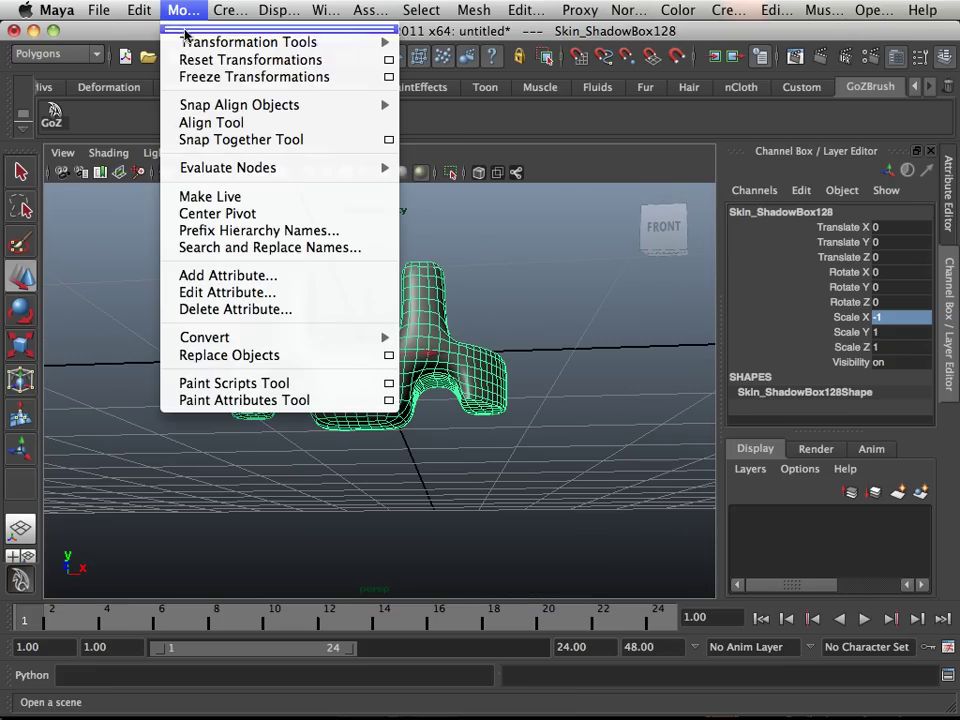
click(211, 77)
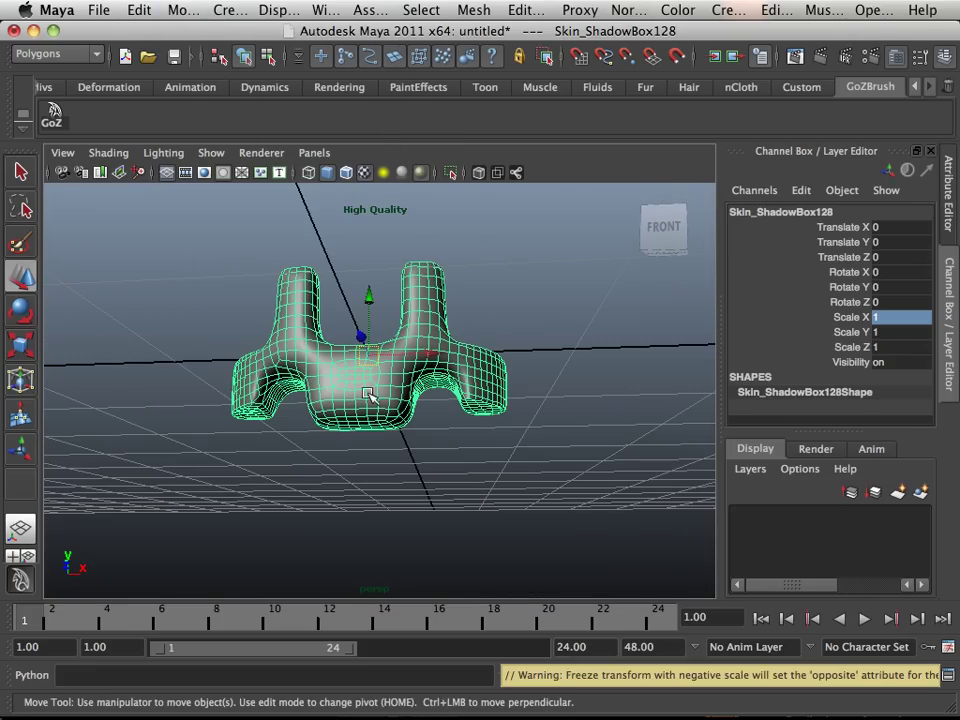
Step: Apply Mirror Cut to the mesh along the YZ plane, merged with the original at a 0.0010 vertex threshold
alt+drag(369, 392, 377, 400)
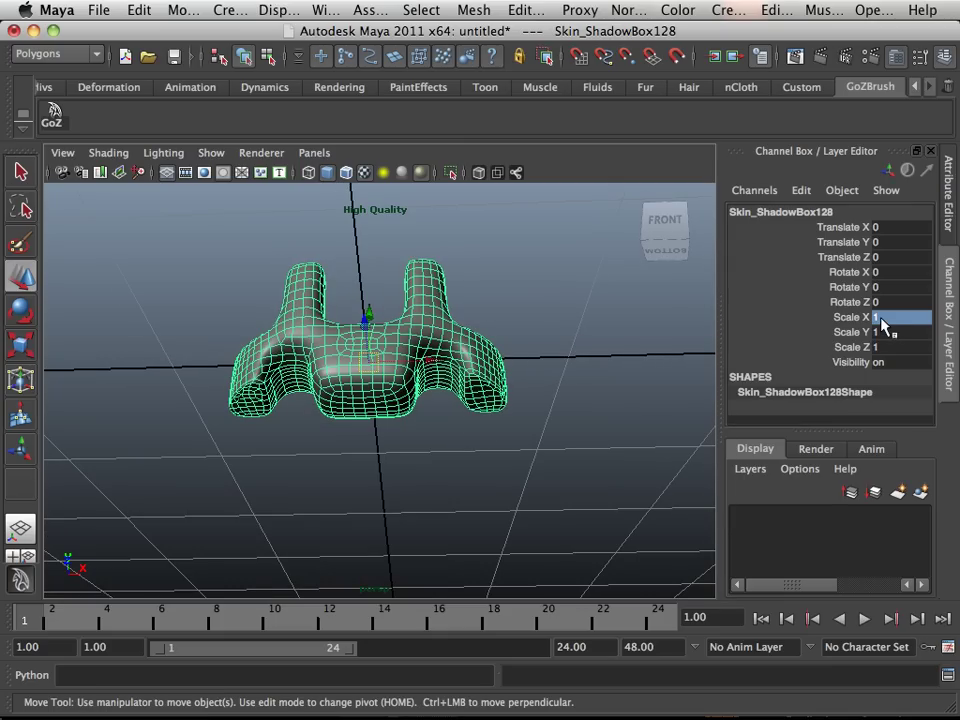
alt+drag(555, 360, 470, 355)
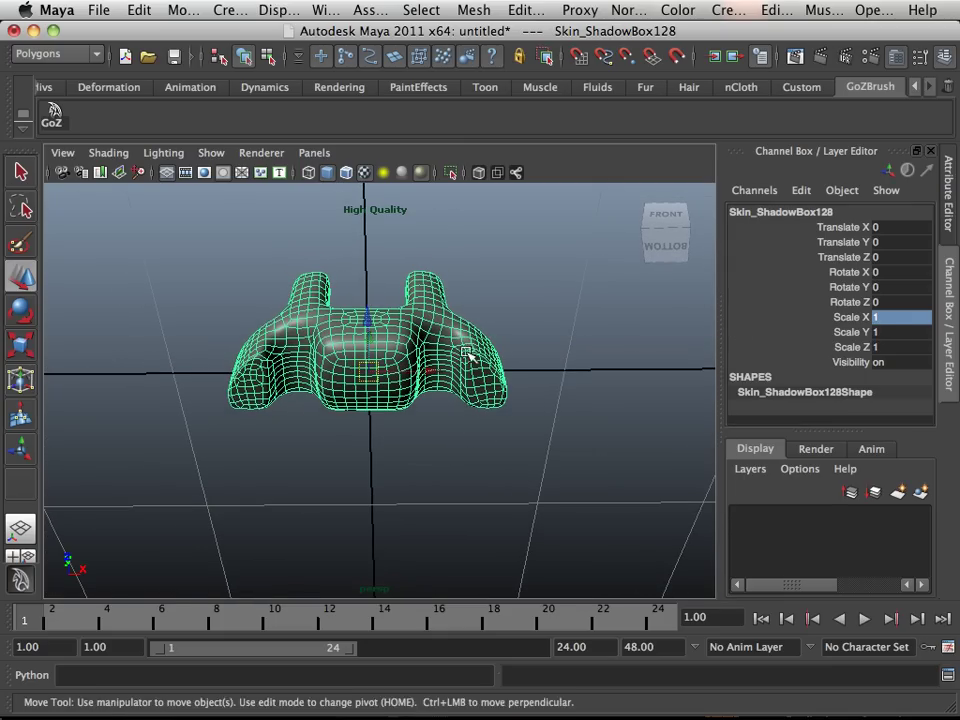
click(473, 12)
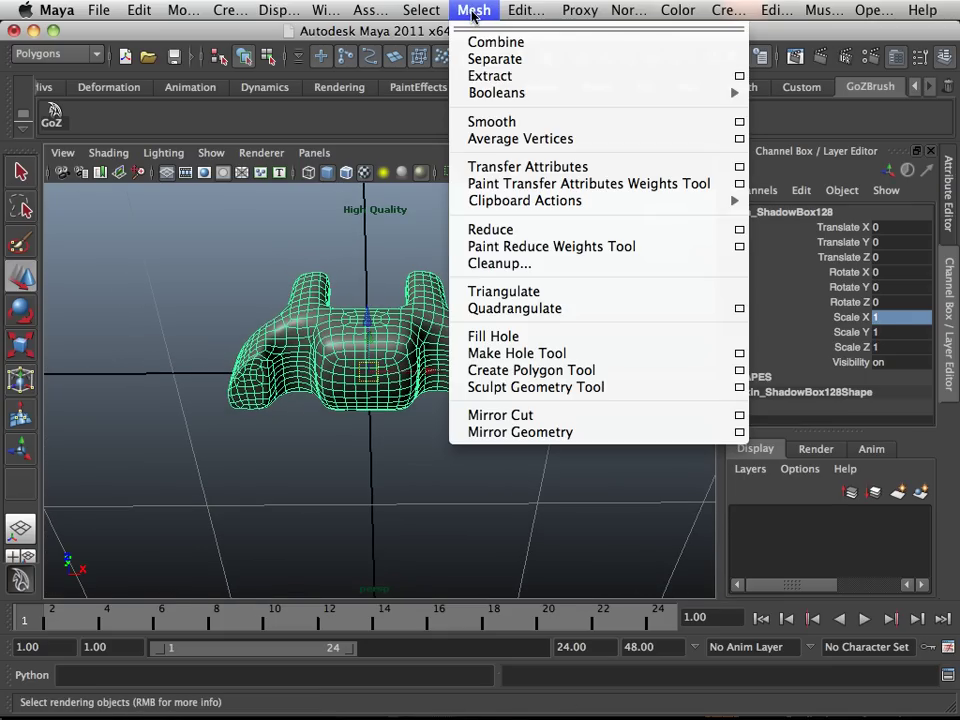
click(739, 414)
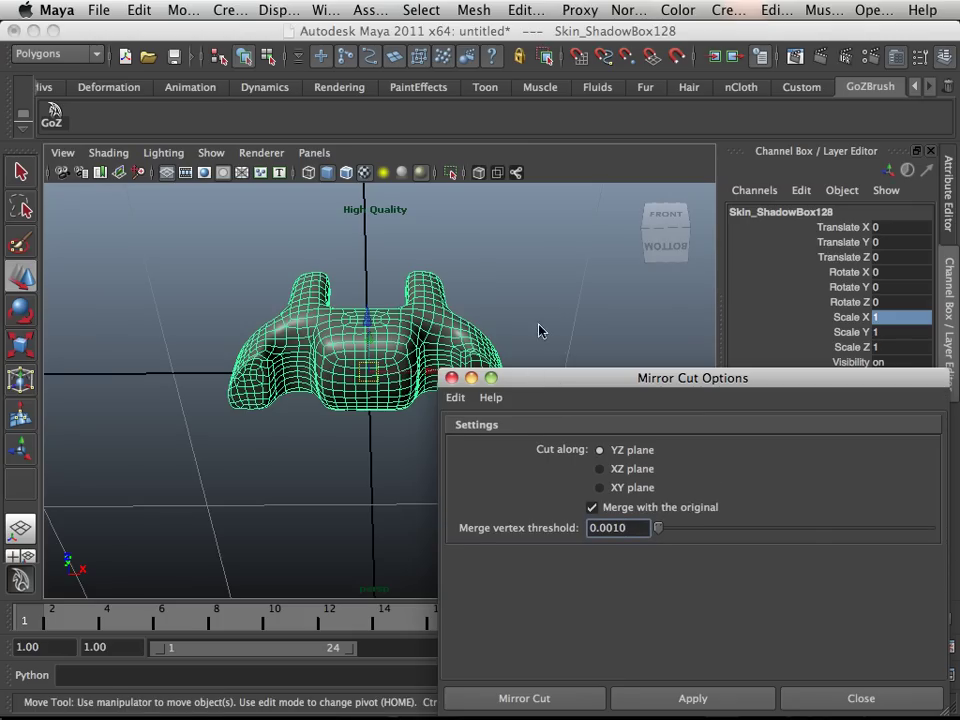
alt+drag(540, 330, 372, 395)
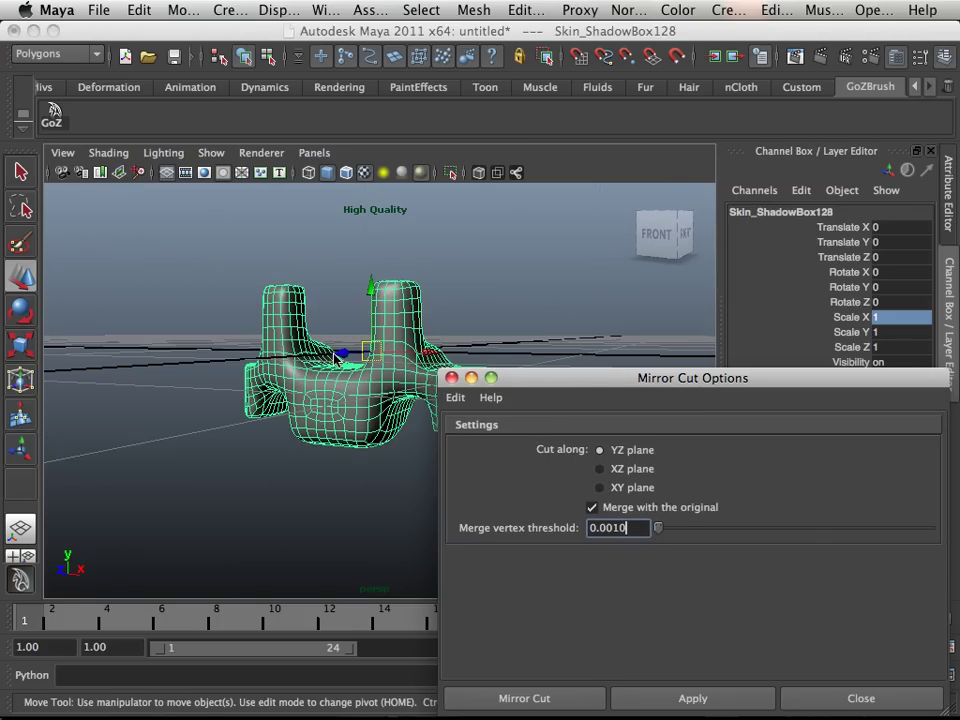
click(670, 697)
Step: Raise the polySurface2 mesh about 0.036 in Y to separate it from the overlapping duplicate, and delete that duplicate
alt+drag(354, 527, 491, 312)
click(491, 312)
click(445, 297)
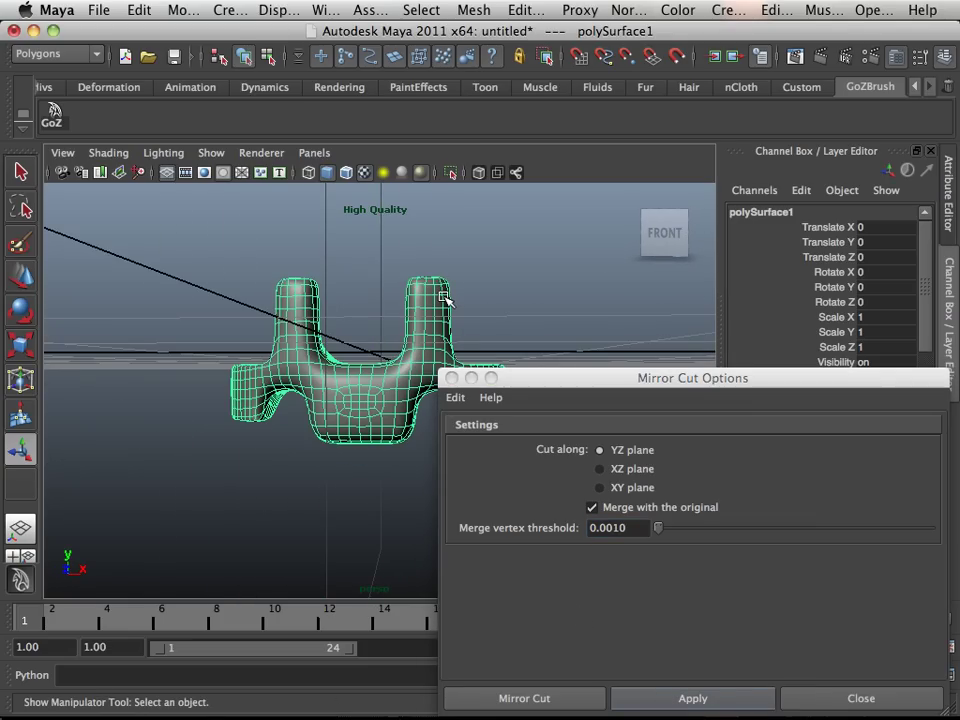
key(w)
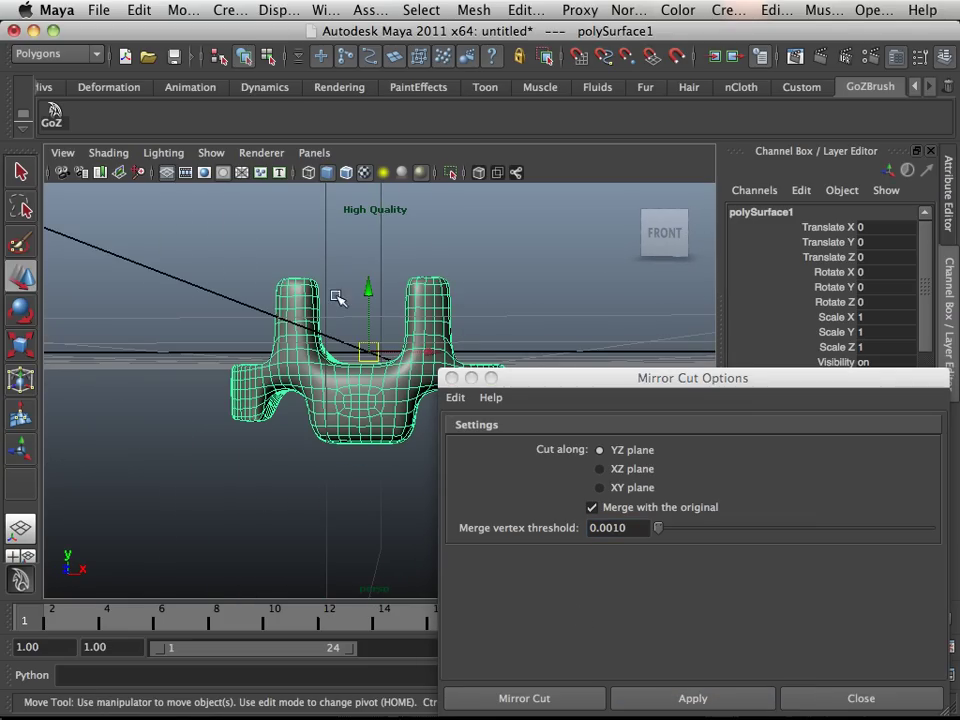
click(364, 314)
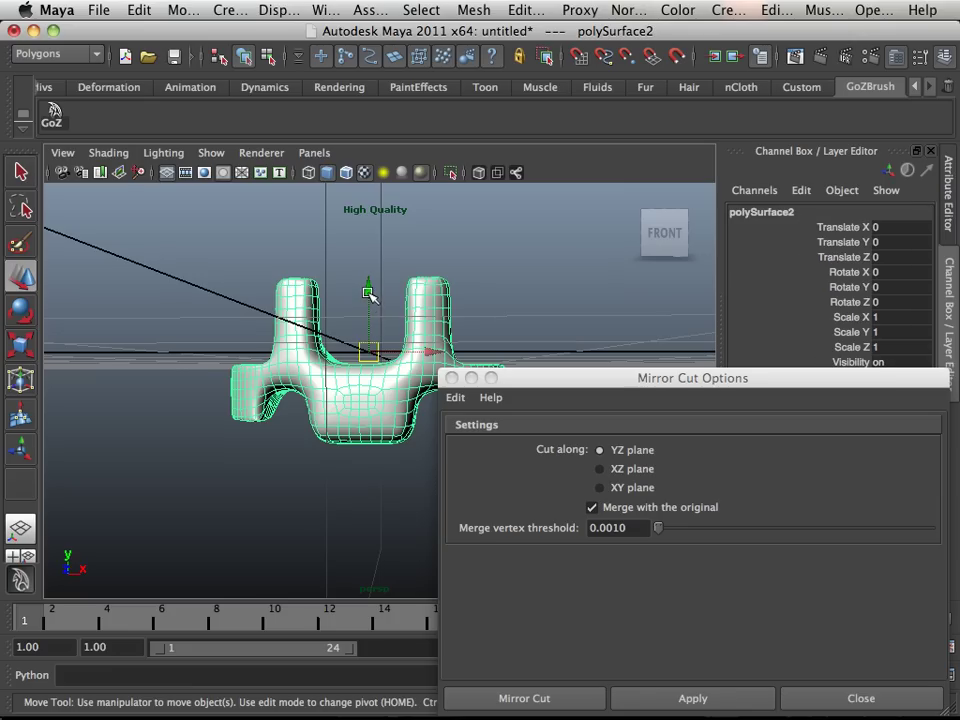
drag(369, 295, 368, 285)
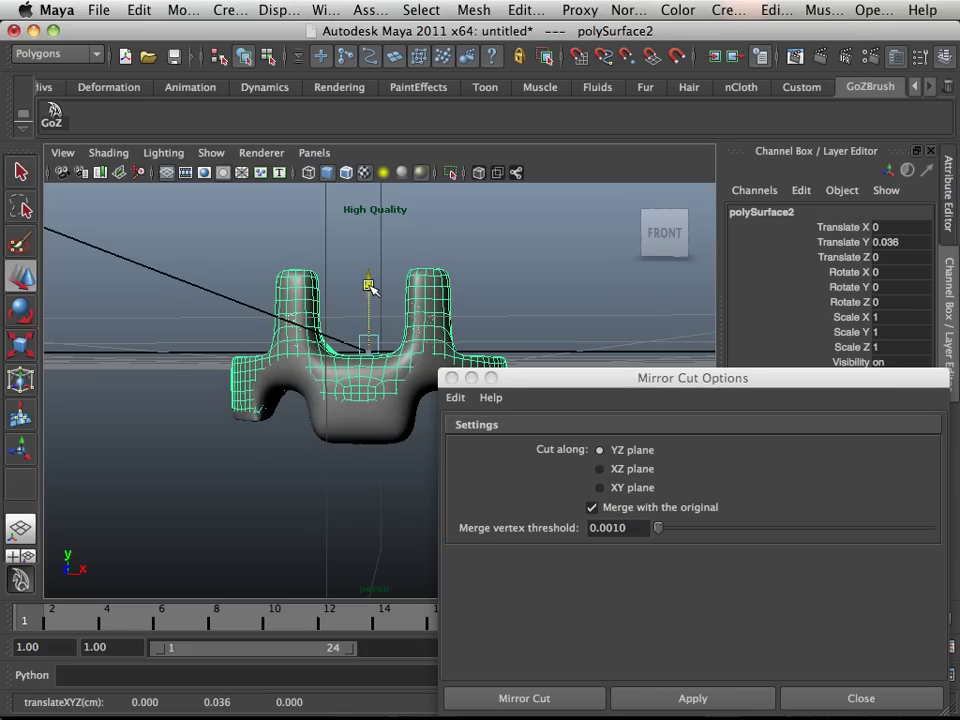
click(412, 413)
click(417, 421)
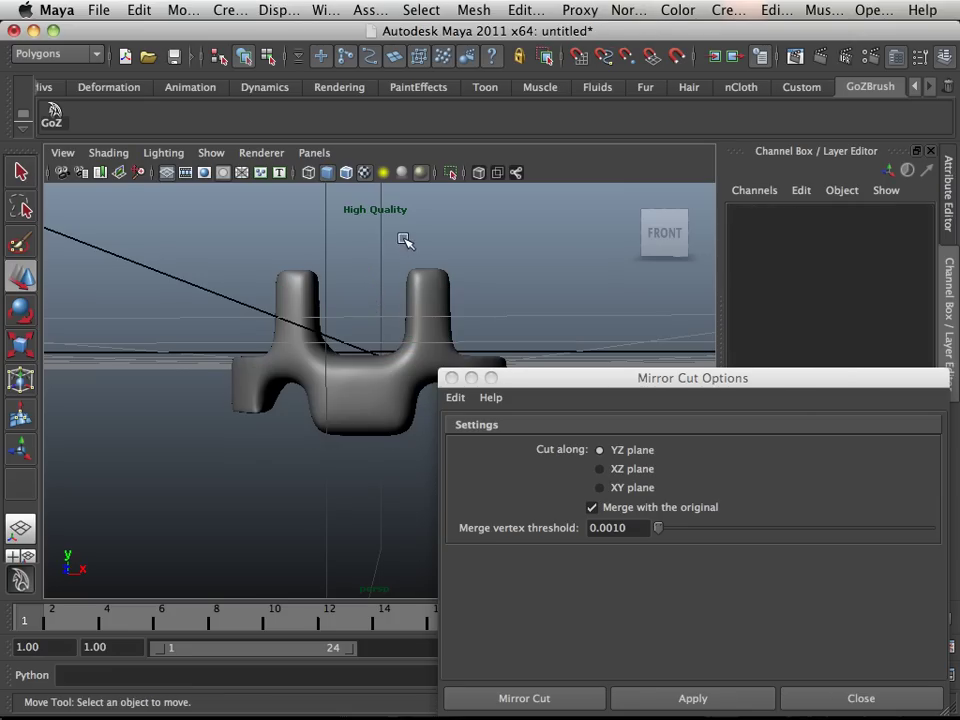
Step: Delete the leftover mirror cutting plane and set polySurface2's Translate Y to 0
click(366, 264)
click(370, 270)
click(410, 350)
double_click(888, 242)
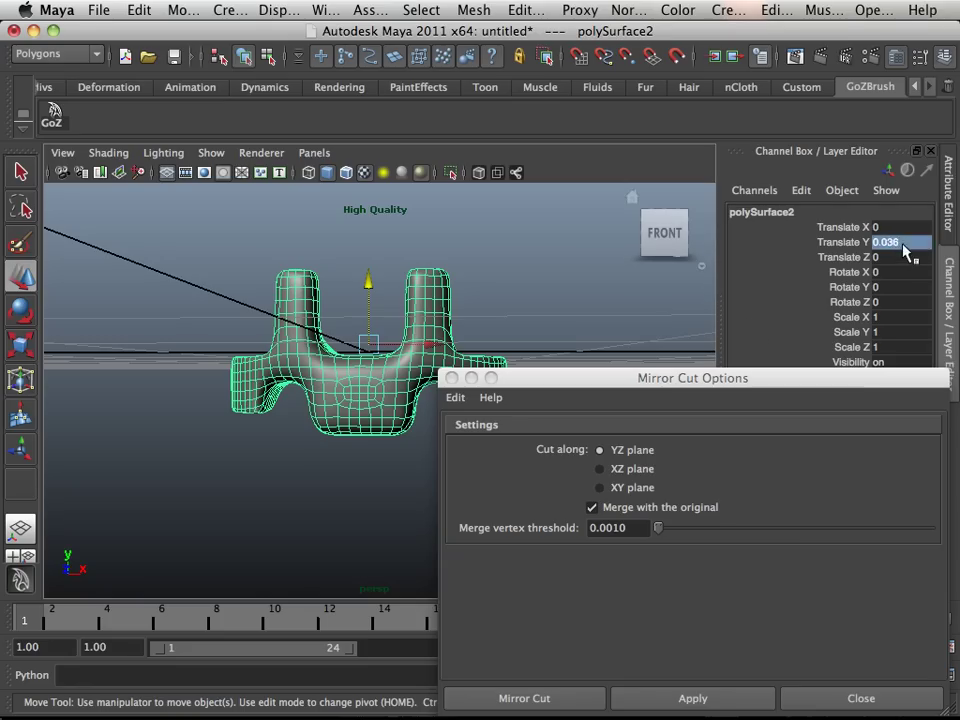
text(0)
key(Return)
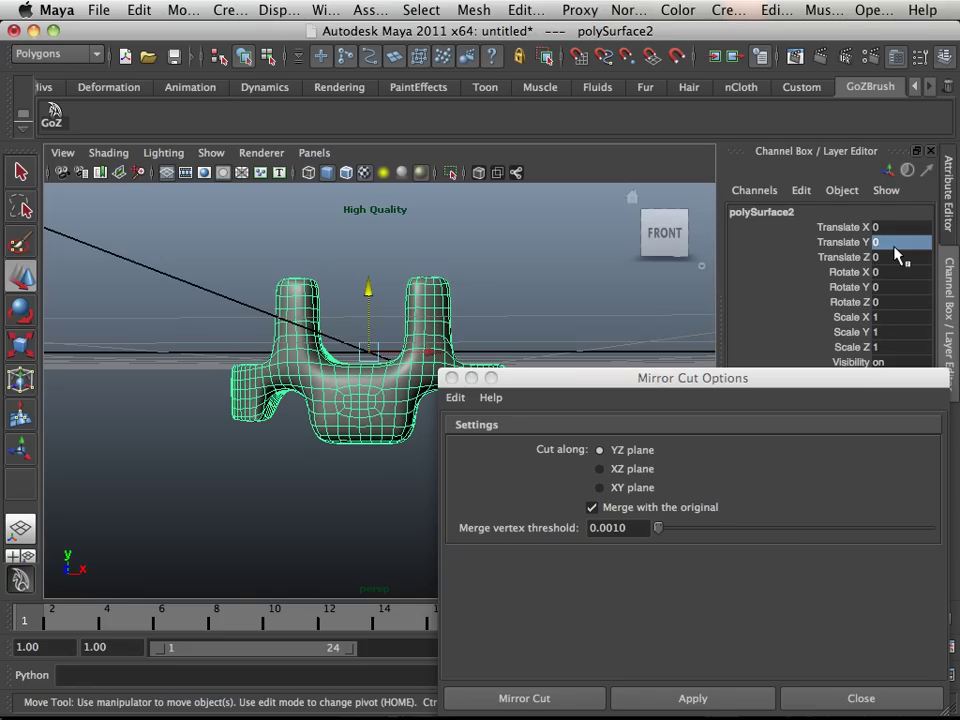
Step: Move the Mirror Cut options window out of the way and send polySurface2 to ZBrush with GoZ
alt+drag(331, 296, 284, 434)
alt+right_drag(284, 434, 163, 414)
alt+drag(163, 414, 222, 408)
drag(531, 380, 735, 515)
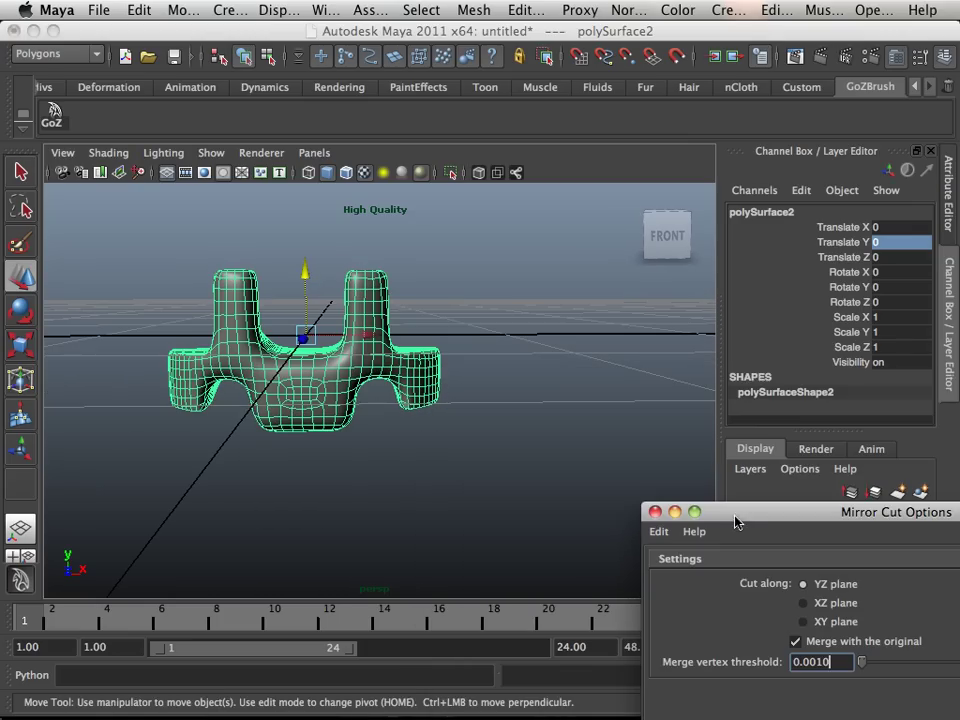
click(58, 120)
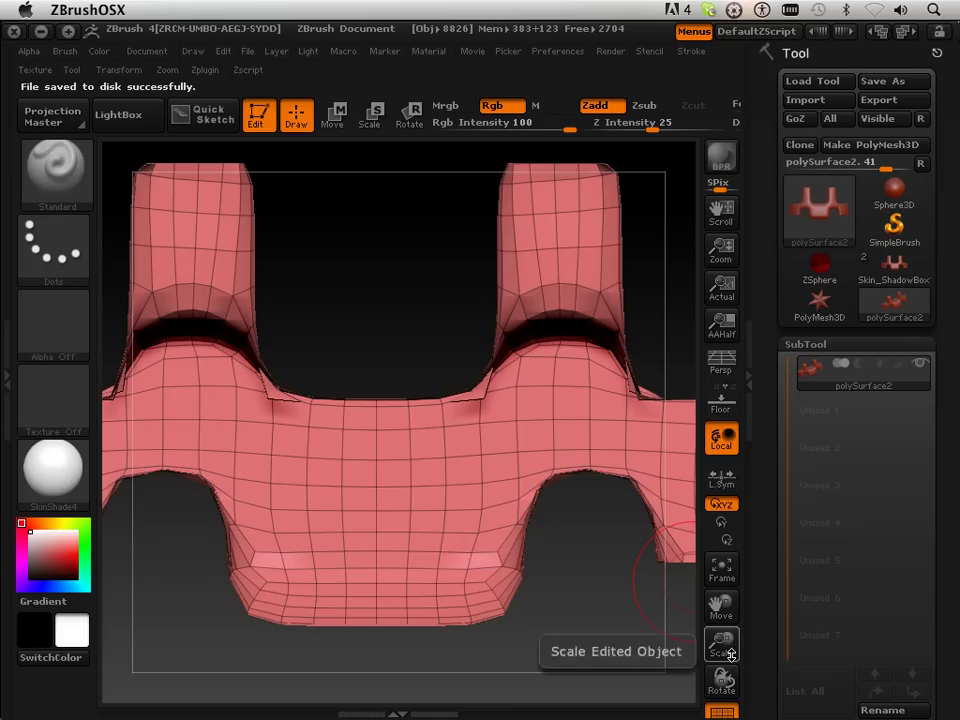
Step: Flip the polySurface2 tool's normals in its display properties and check the model from several angles
drag(721, 643, 691, 524)
drag(503, 490, 649, 551)
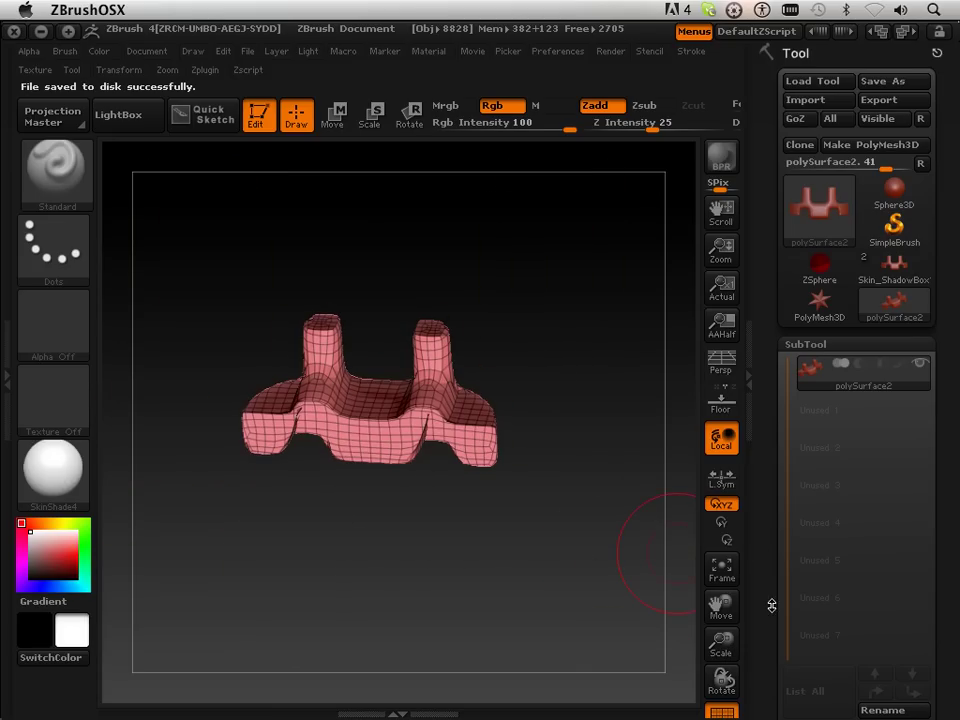
scroll(768, 385, down, 5)
scroll(768, 385, down, 10)
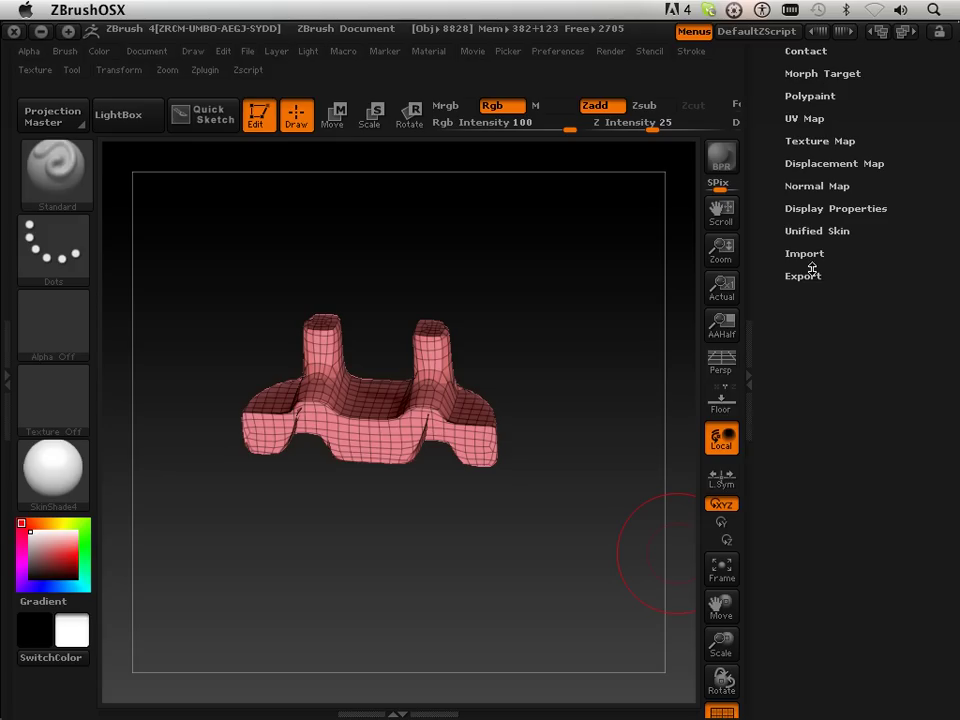
click(815, 210)
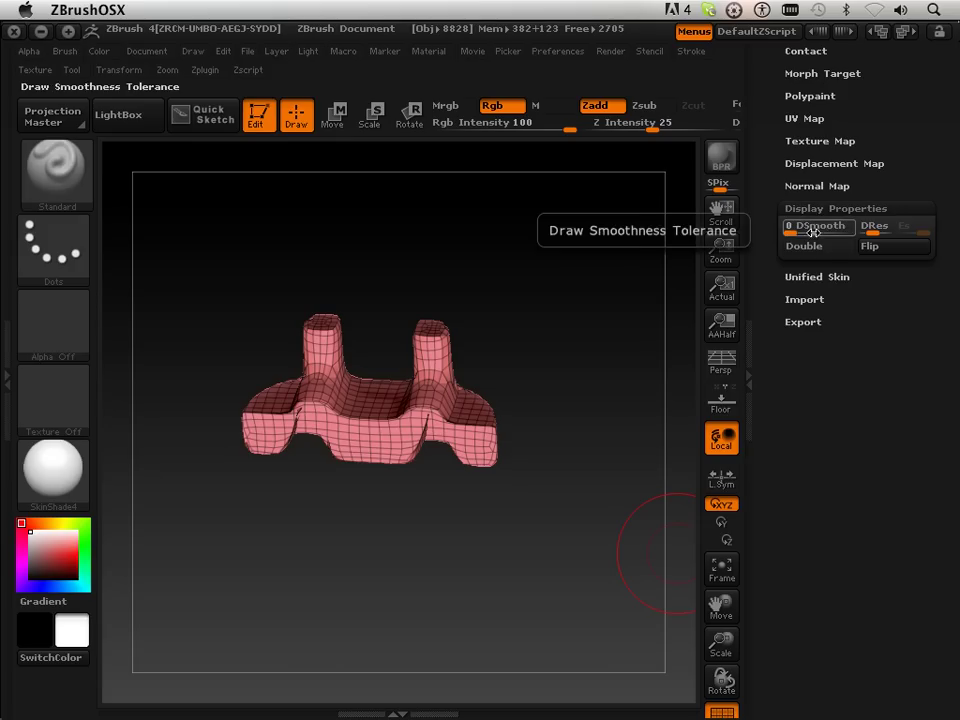
click(866, 255)
mouse_move(645, 392)
mouse_down()
mouse_move(602, 414)
mouse_move(643, 313)
mouse_move(558, 312)
mouse_up()
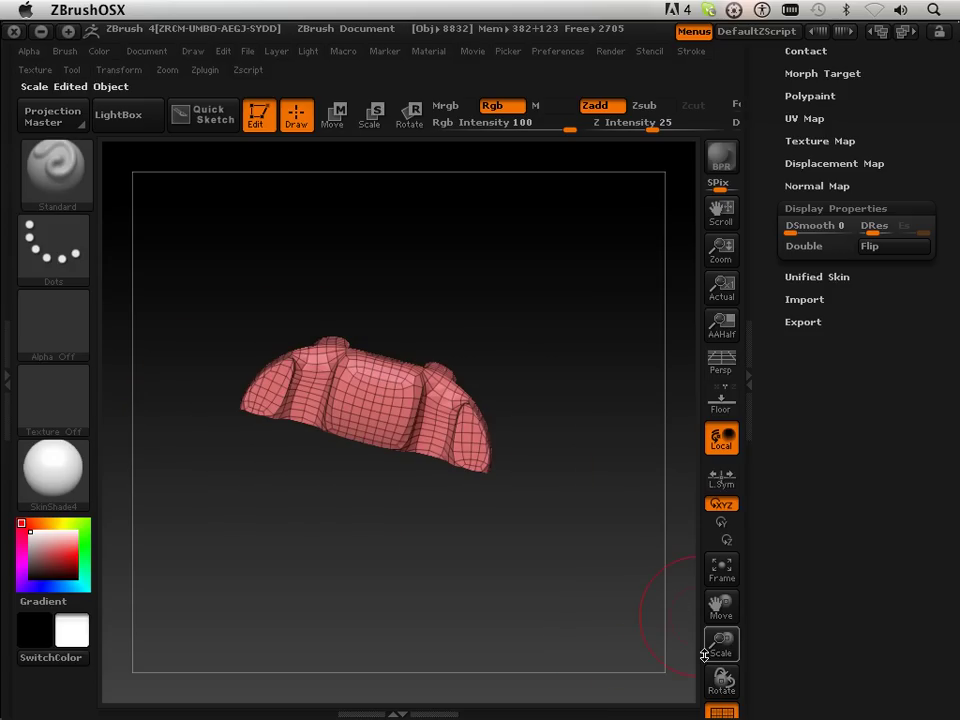
drag(721, 640, 744, 716)
drag(525, 294, 490, 525)
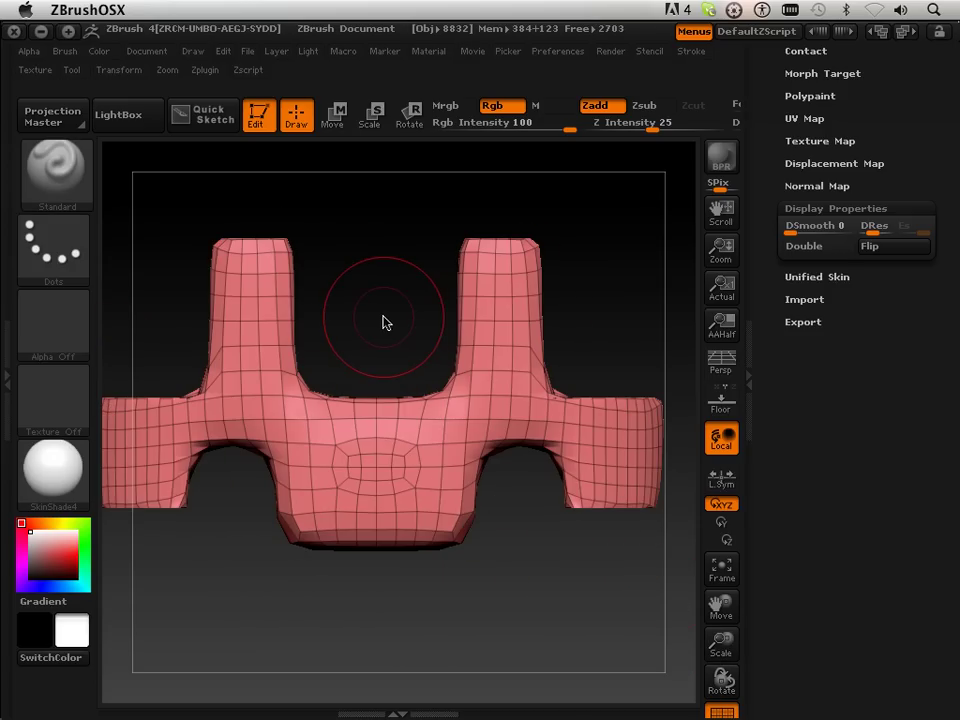
mouse_move(384, 324)
mouse_down()
mouse_move(467, 205)
mouse_move(315, 246)
mouse_move(349, 274)
mouse_up()
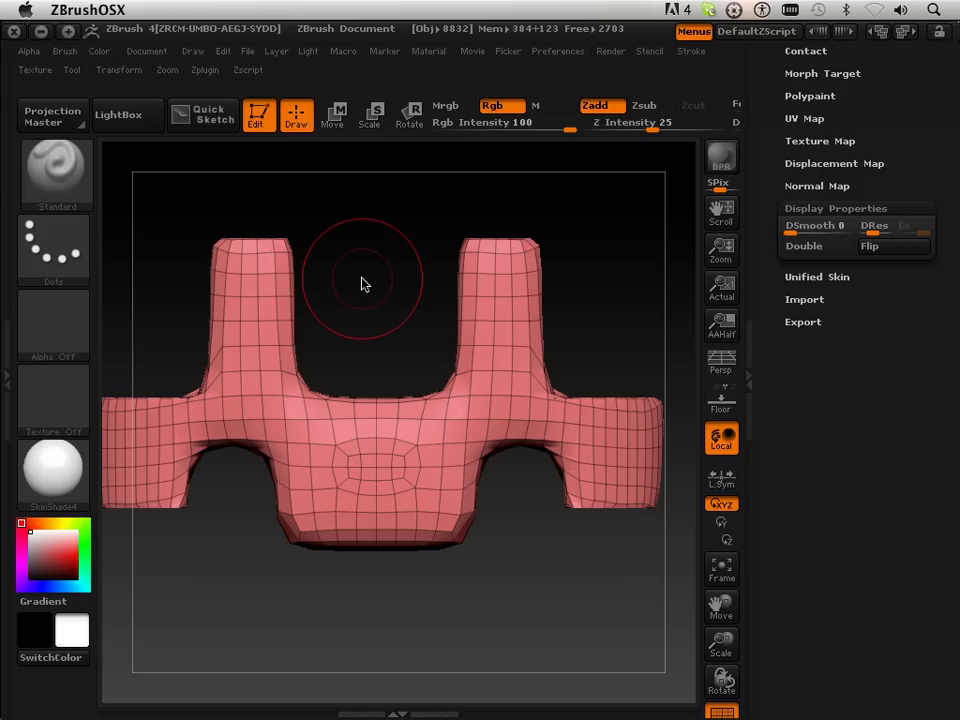